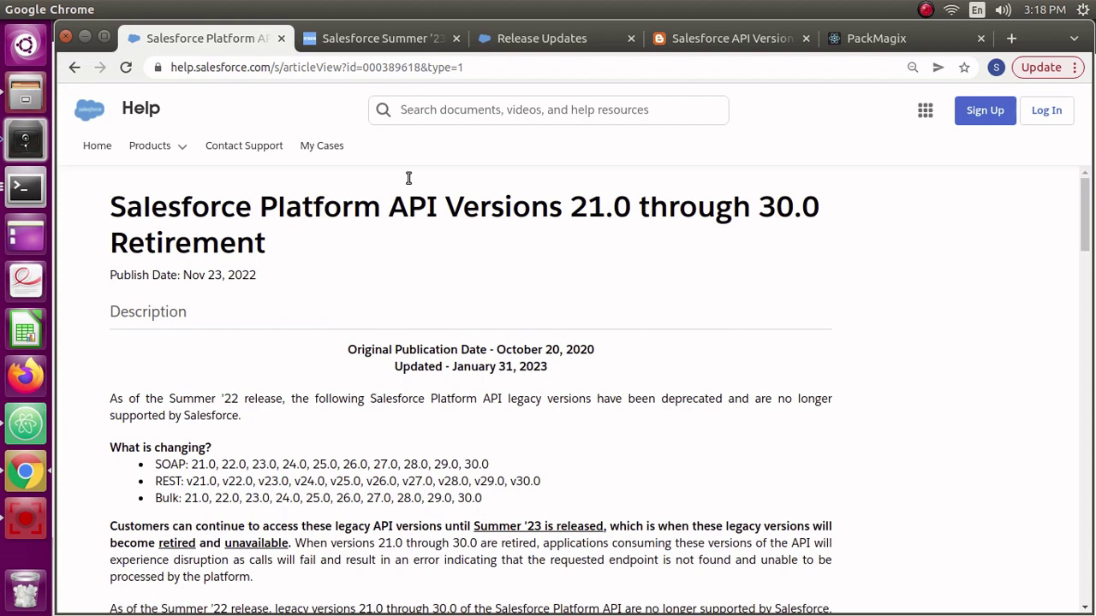
Step: Check the first Summer '23 release date in the Salesforce Summer '23 article
click(364, 37)
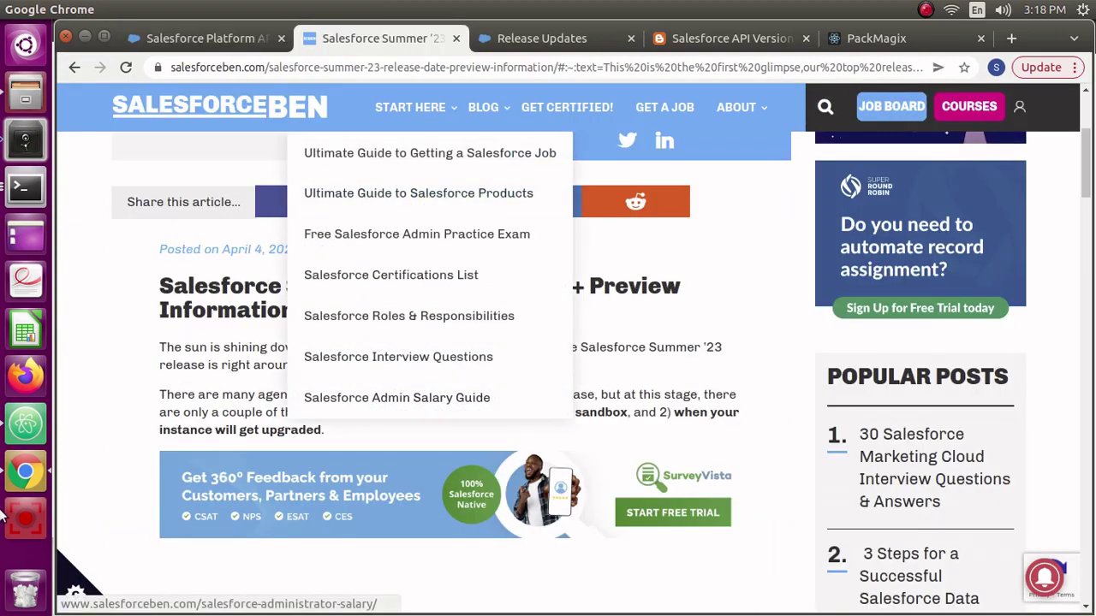
scroll(146, 422, down, 5)
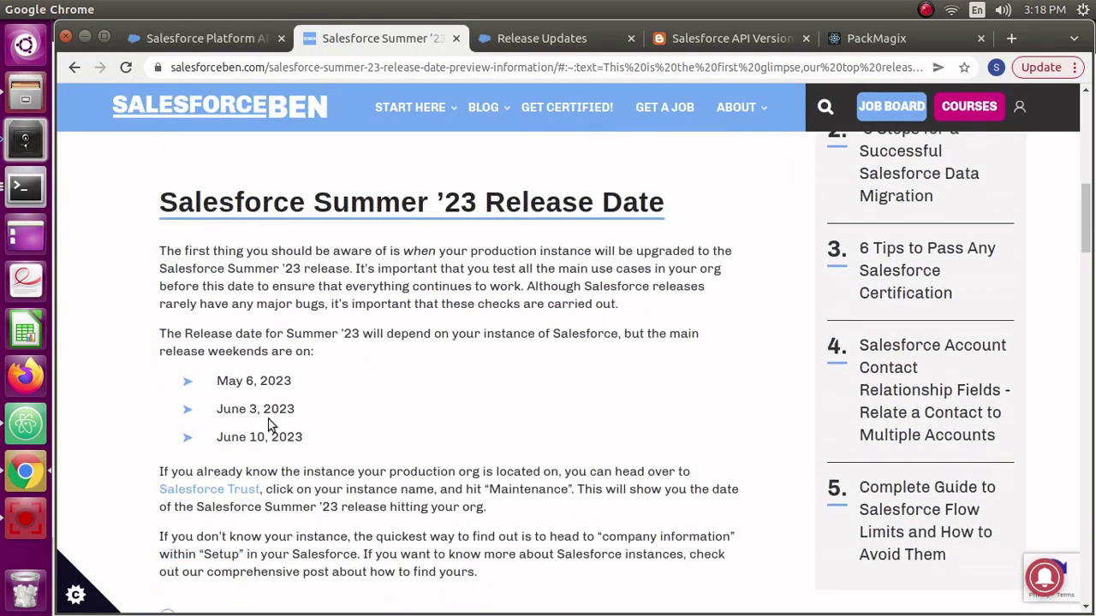
drag(219, 383, 301, 381)
click(331, 406)
Step: Review the retired SOAP, REST and Bulk version lists, 21.0 through 30.0, in the retirement article
click(205, 39)
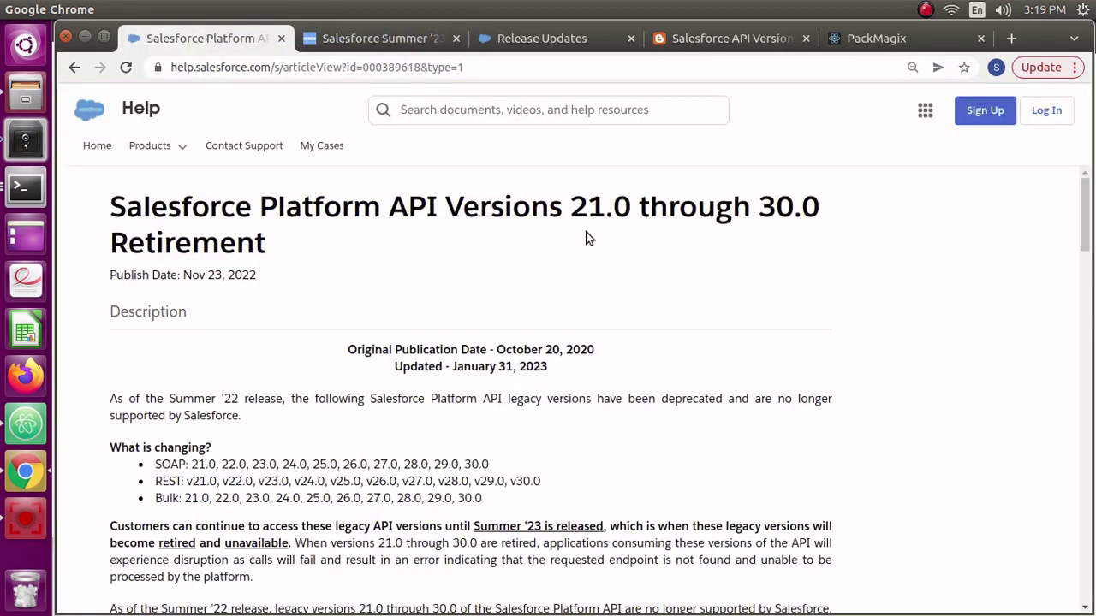
drag(569, 208, 593, 208)
drag(156, 464, 190, 464)
drag(464, 464, 489, 464)
drag(511, 481, 542, 481)
drag(280, 482, 408, 484)
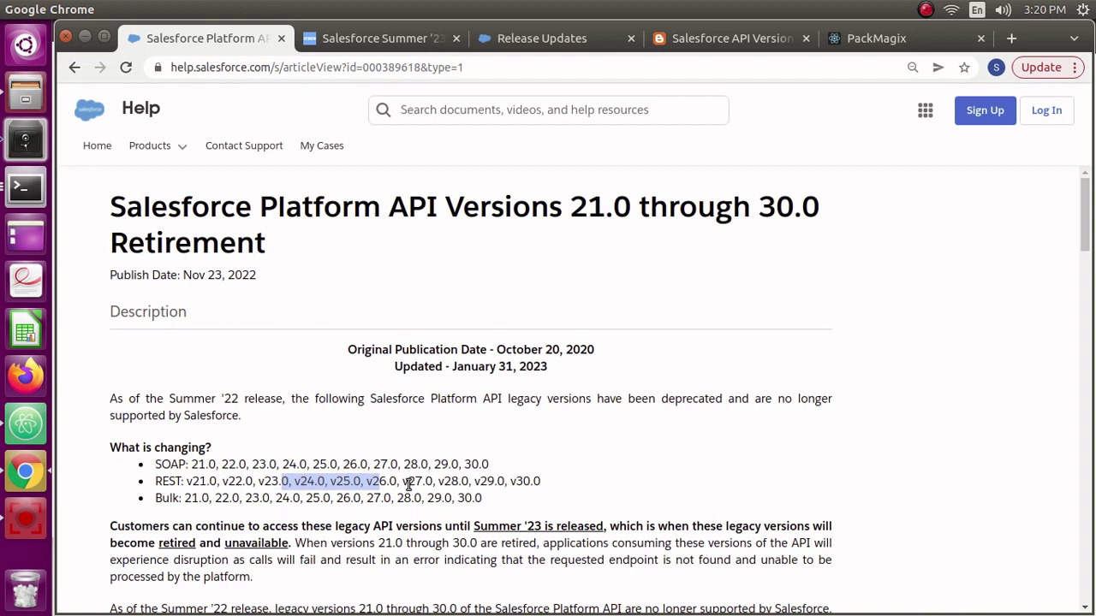
click(265, 489)
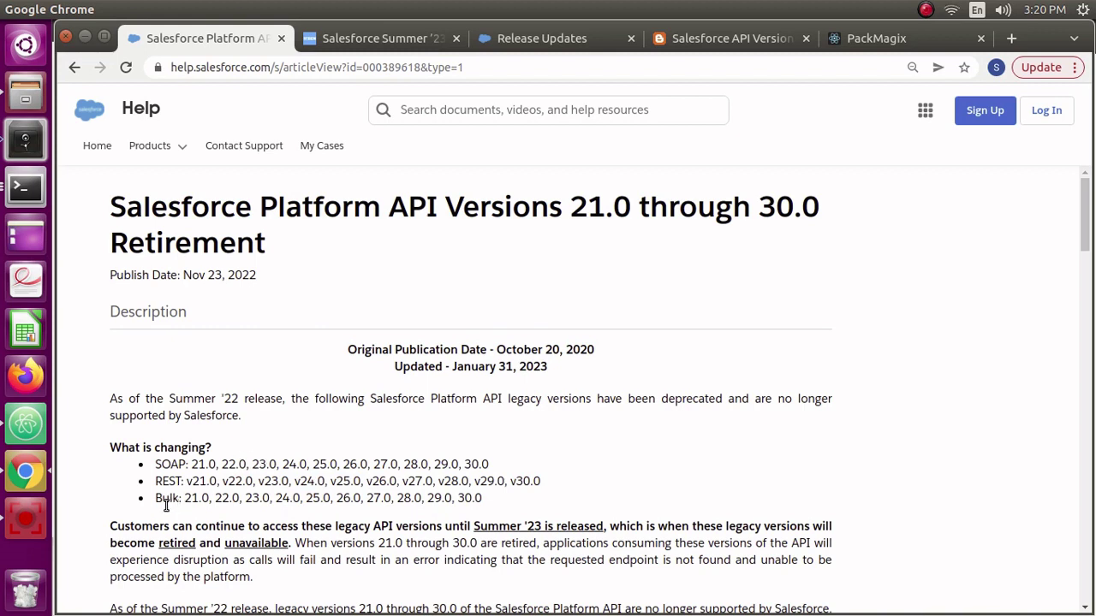
drag(155, 499, 203, 498)
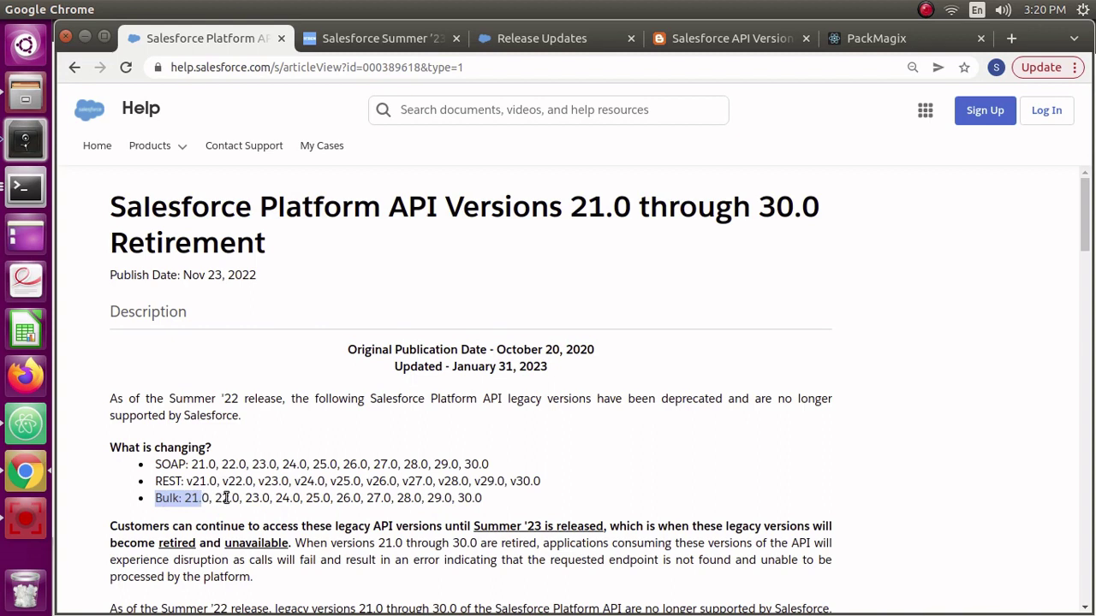
drag(214, 499, 487, 499)
click(487, 499)
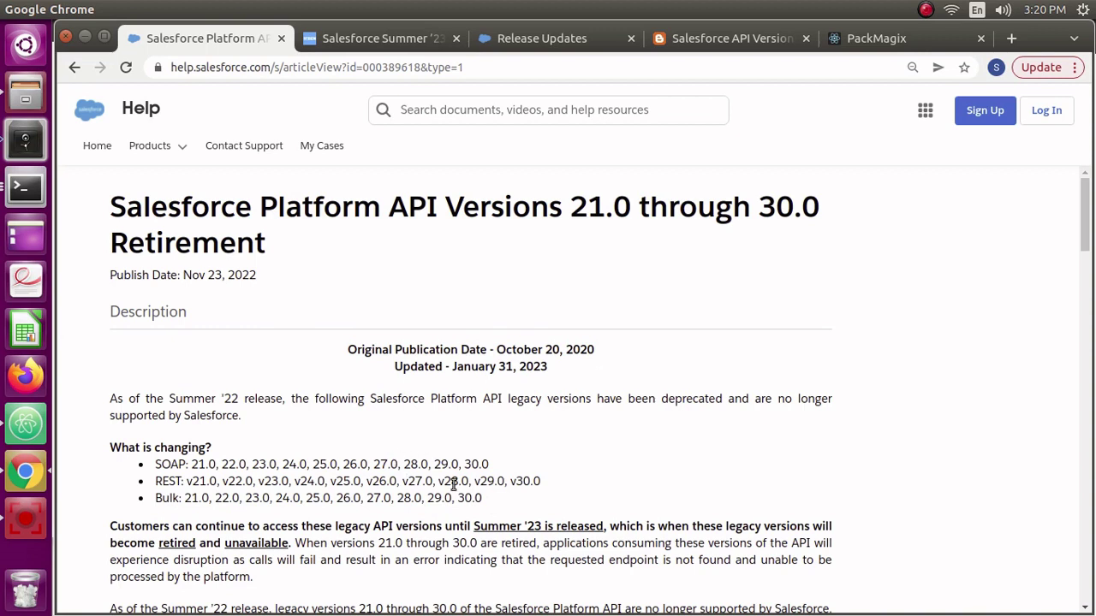
drag(499, 501, 111, 450)
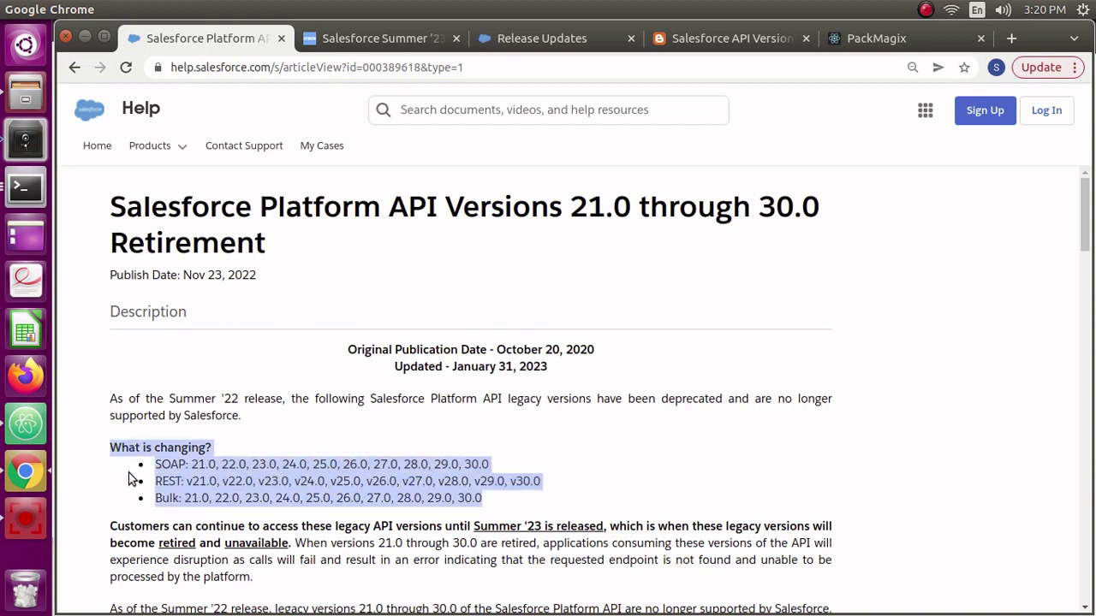
click(178, 428)
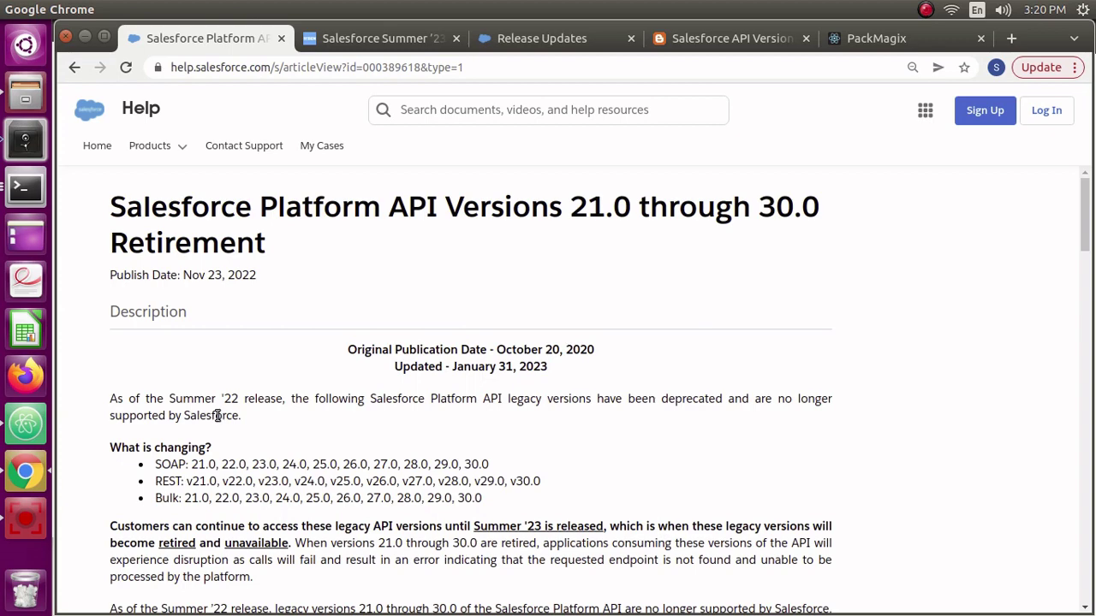
Step: Scroll through the rest of the API versions retirement article
scroll(218, 415, down, 3)
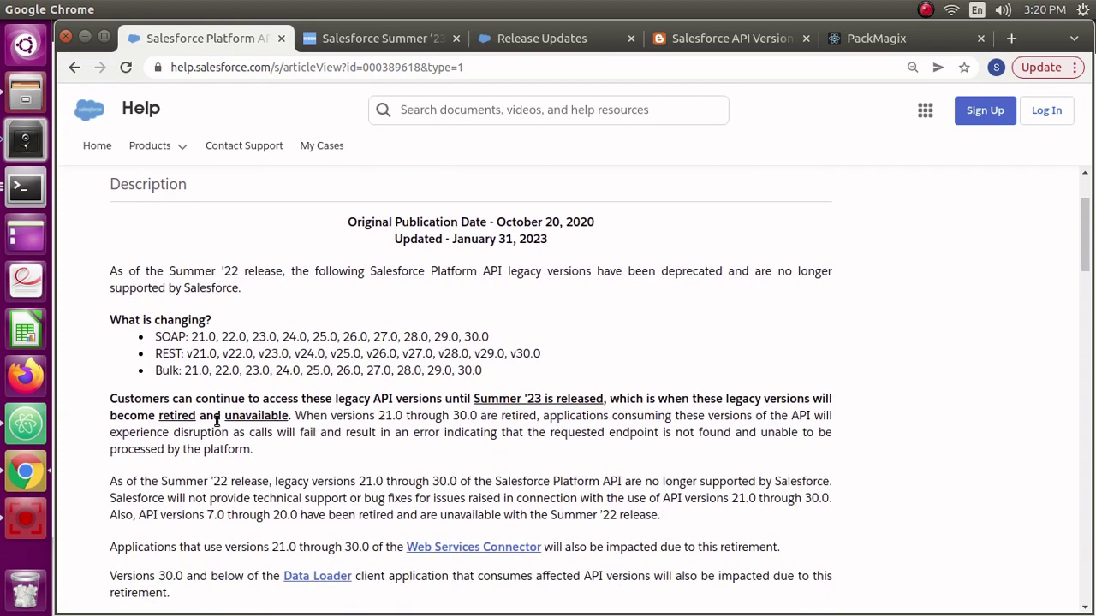
scroll(217, 419, down, 3)
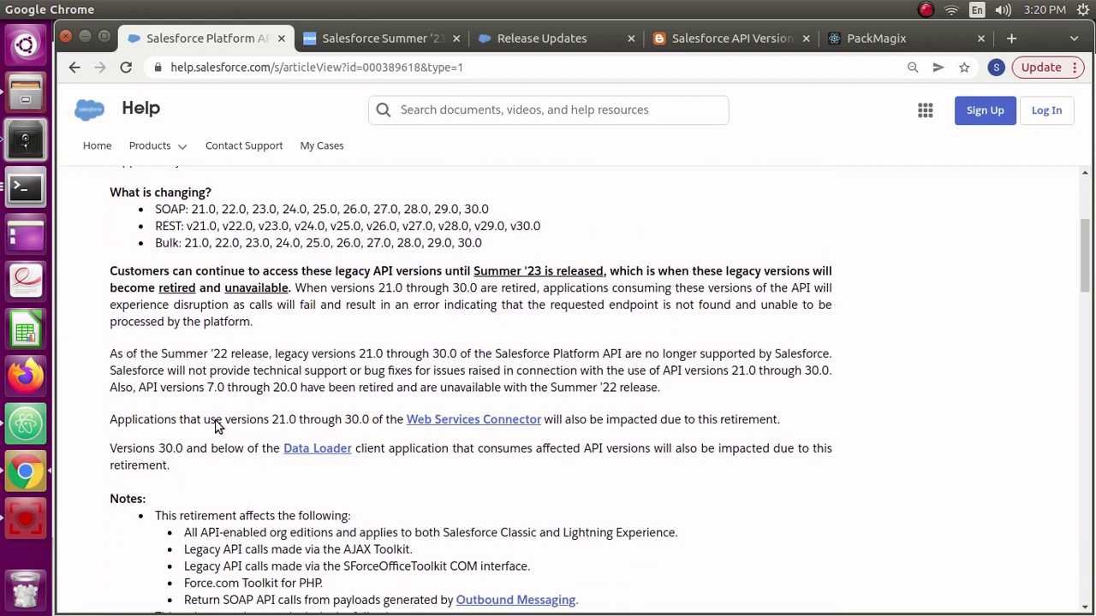
scroll(217, 420, up, 2)
drag(161, 294, 508, 297)
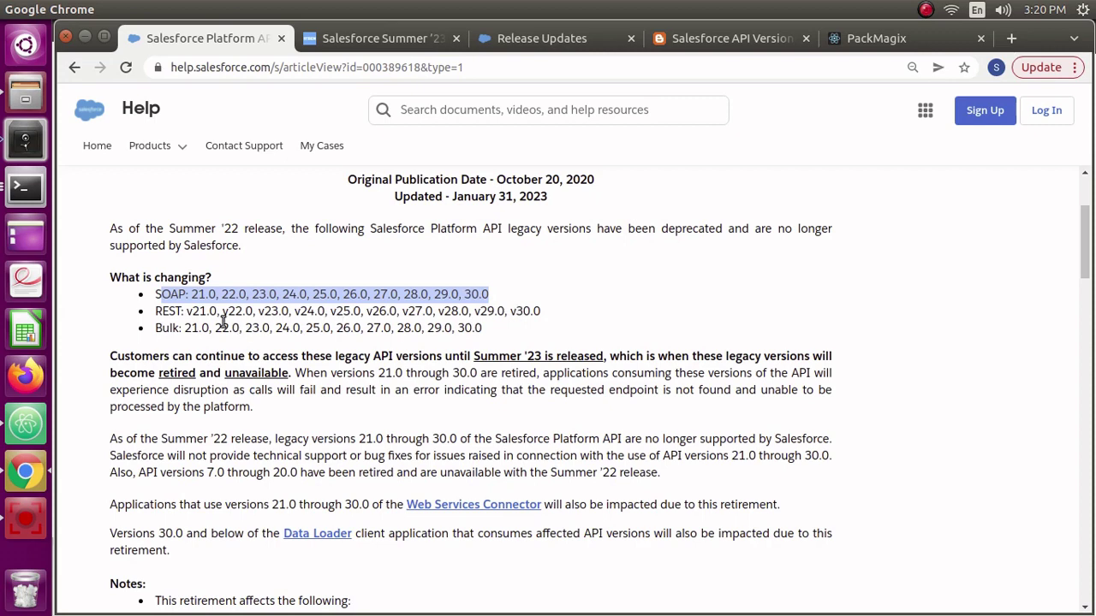
scroll(223, 322, down, 2)
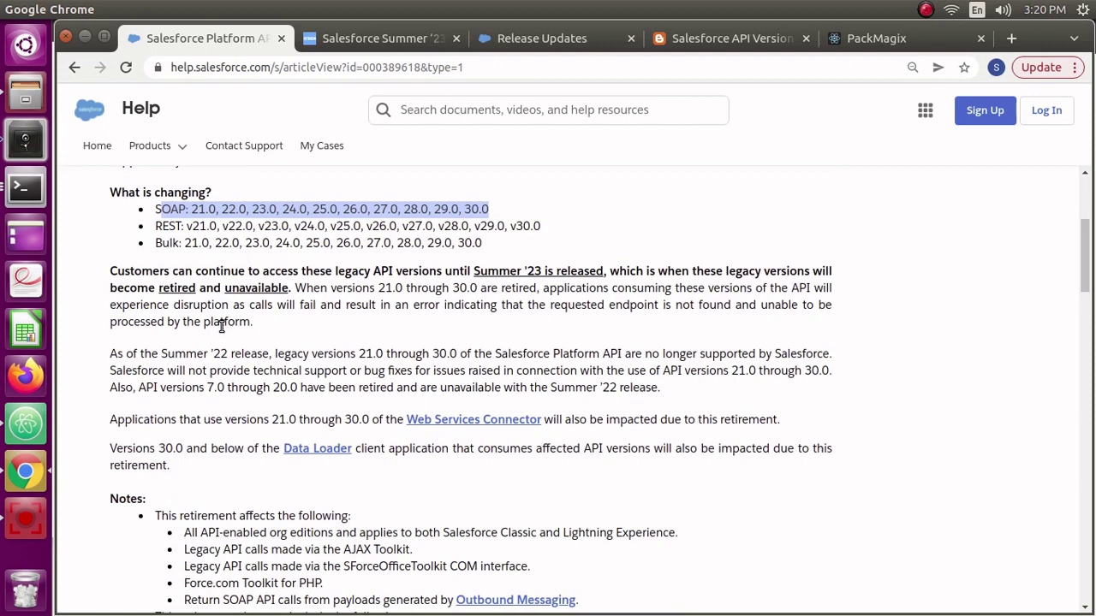
scroll(221, 326, down, 3)
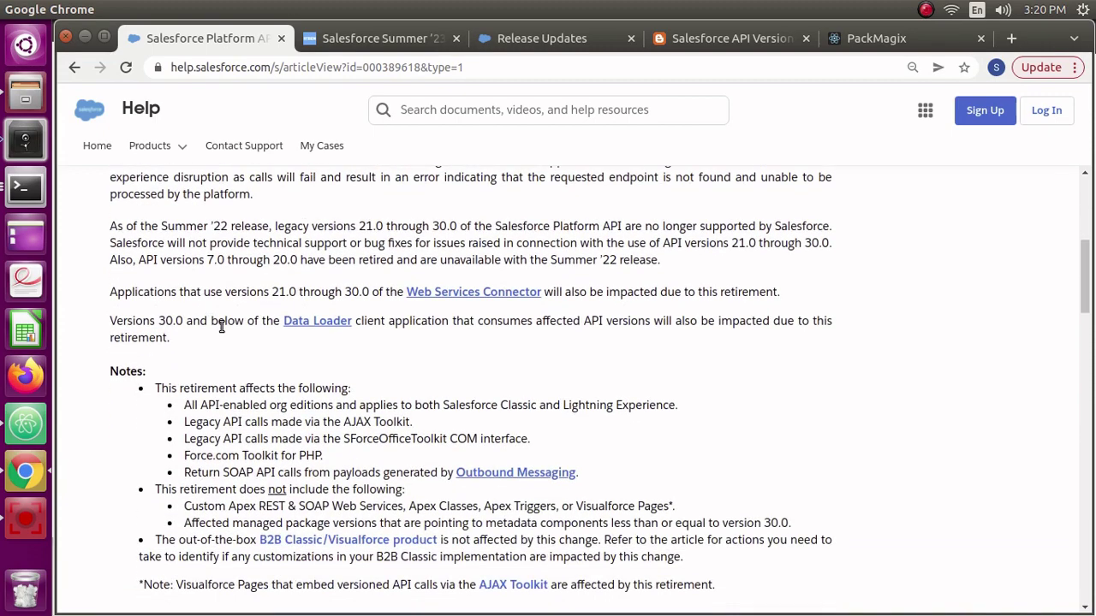
scroll(221, 326, down, 3)
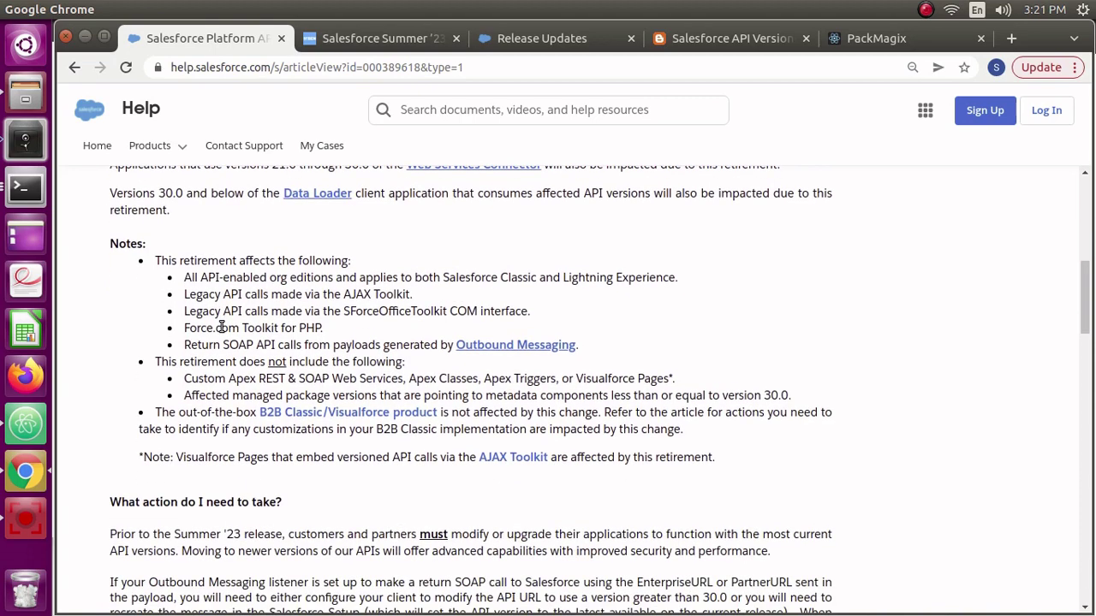
scroll(221, 326, up, 6)
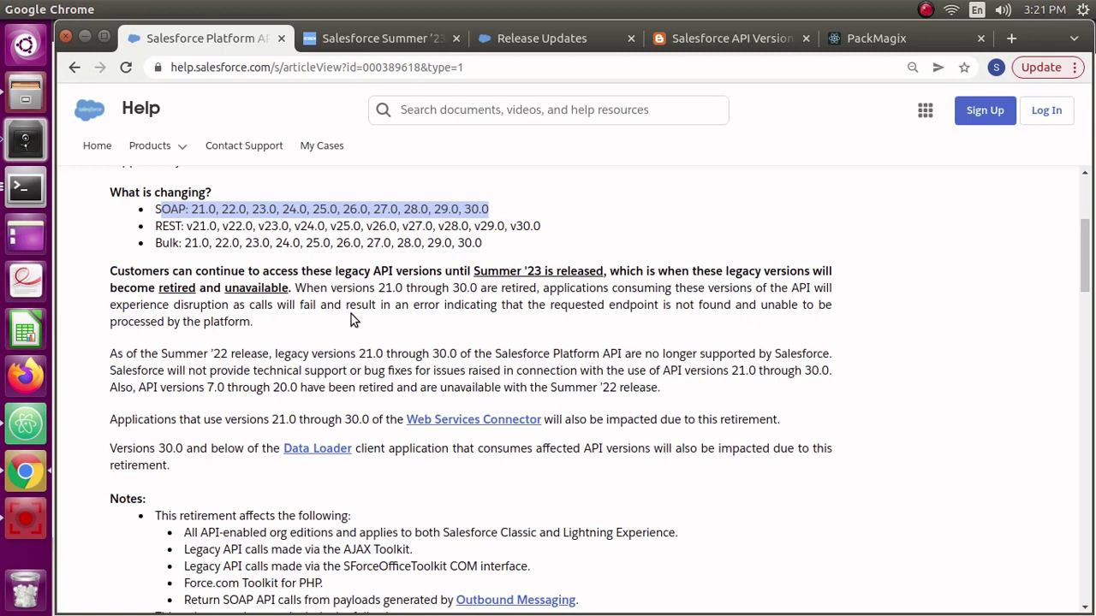
Step: Recheck the SOAP, REST and Bulk version lines, then bring up the Spring '23 Release Updates notes
click(387, 247)
drag(530, 248, 145, 209)
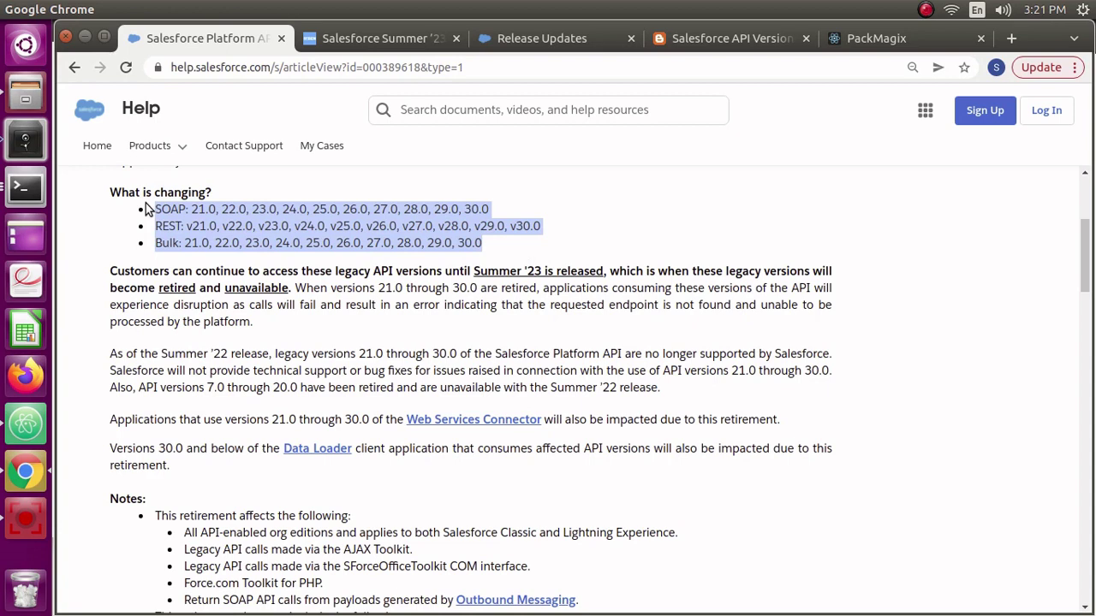
click(223, 223)
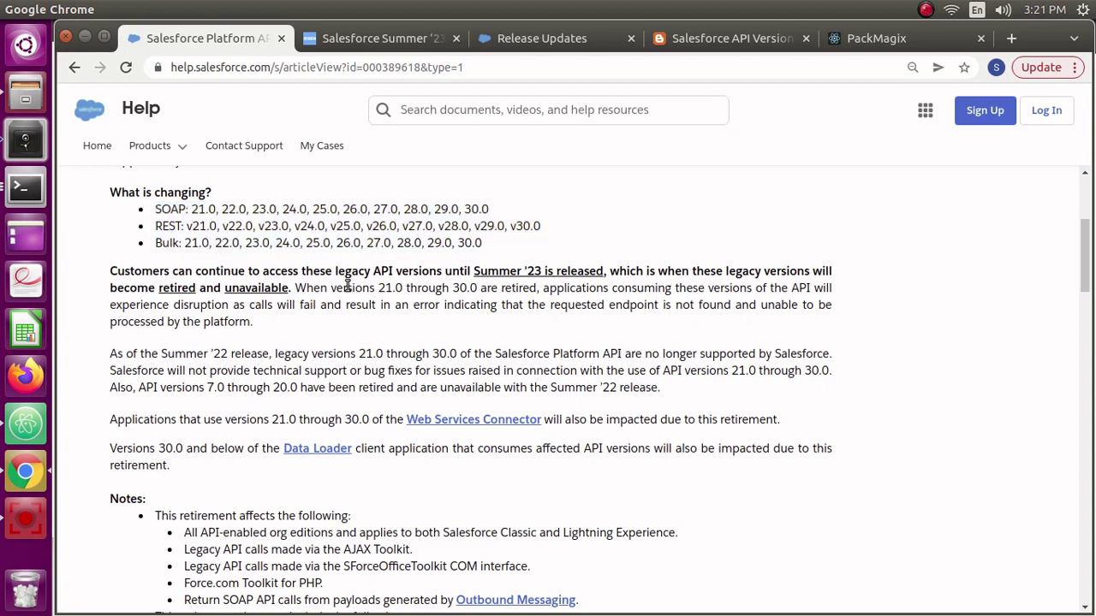
click(389, 45)
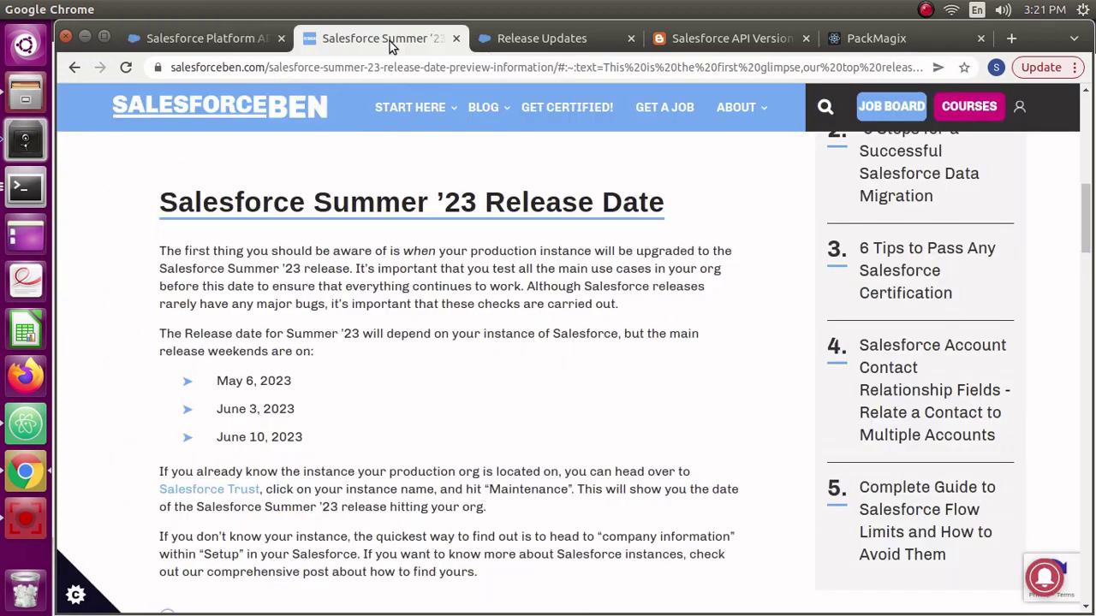
click(524, 41)
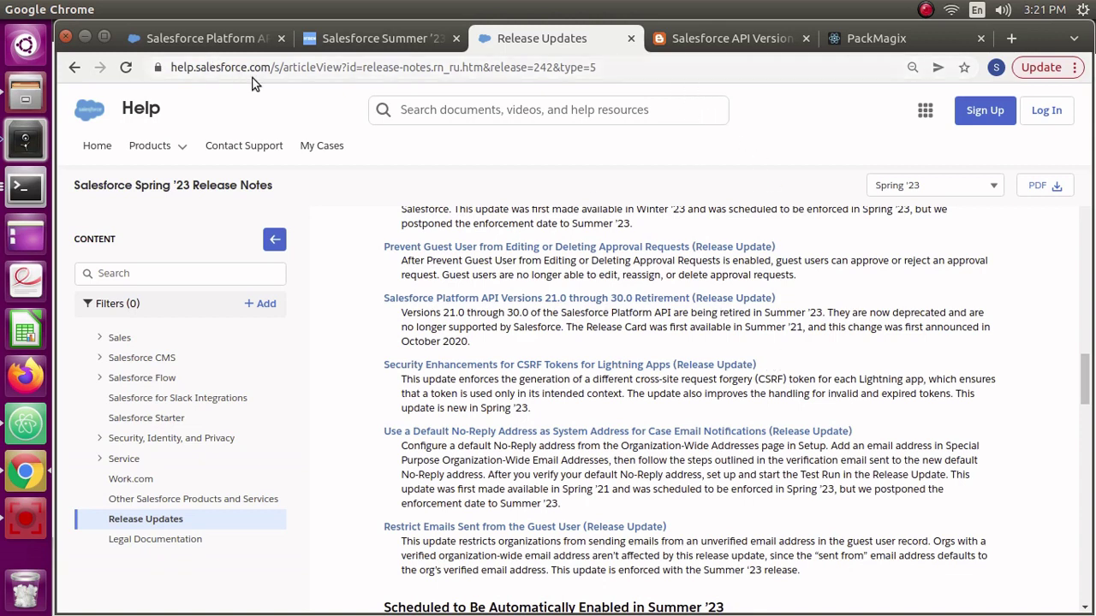
Step: Read the retirement blog post's event log export steps, then switch to the PackMagix tab
click(728, 41)
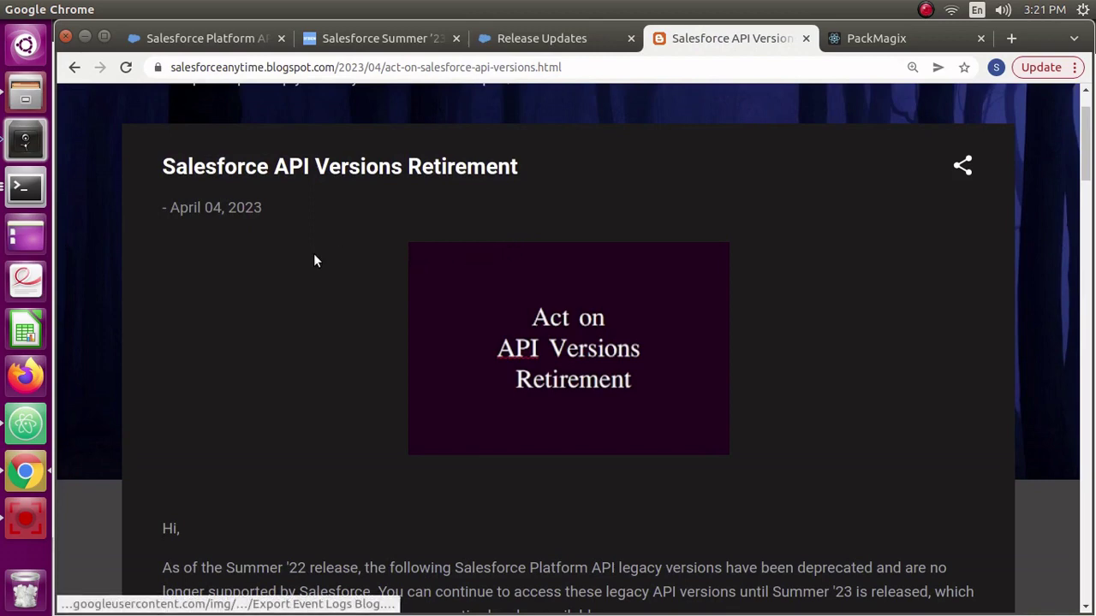
scroll(310, 276, down, 5)
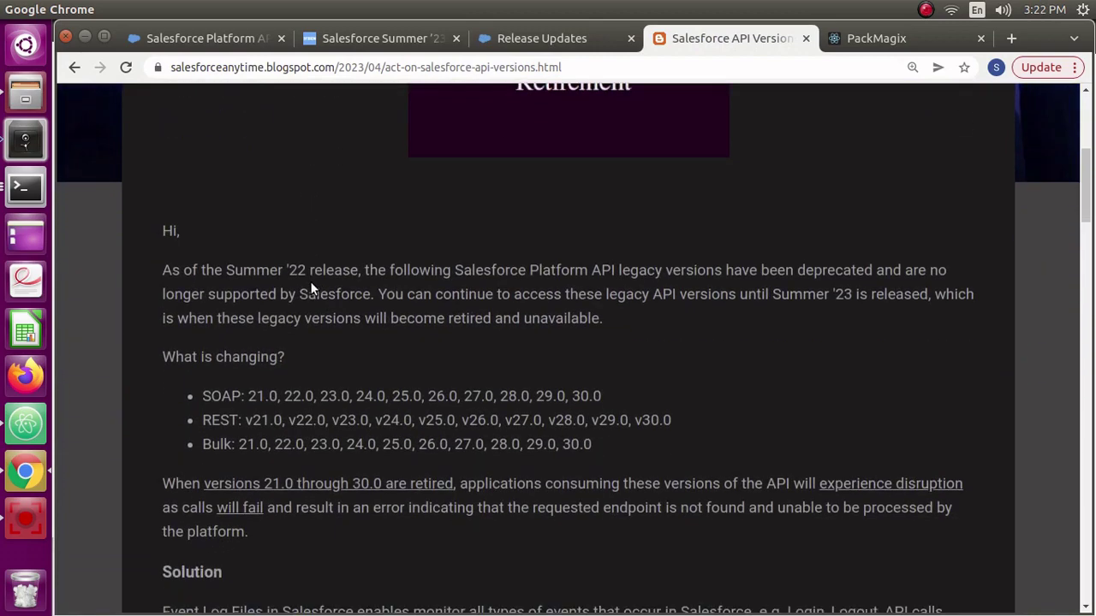
scroll(310, 289, up, 4)
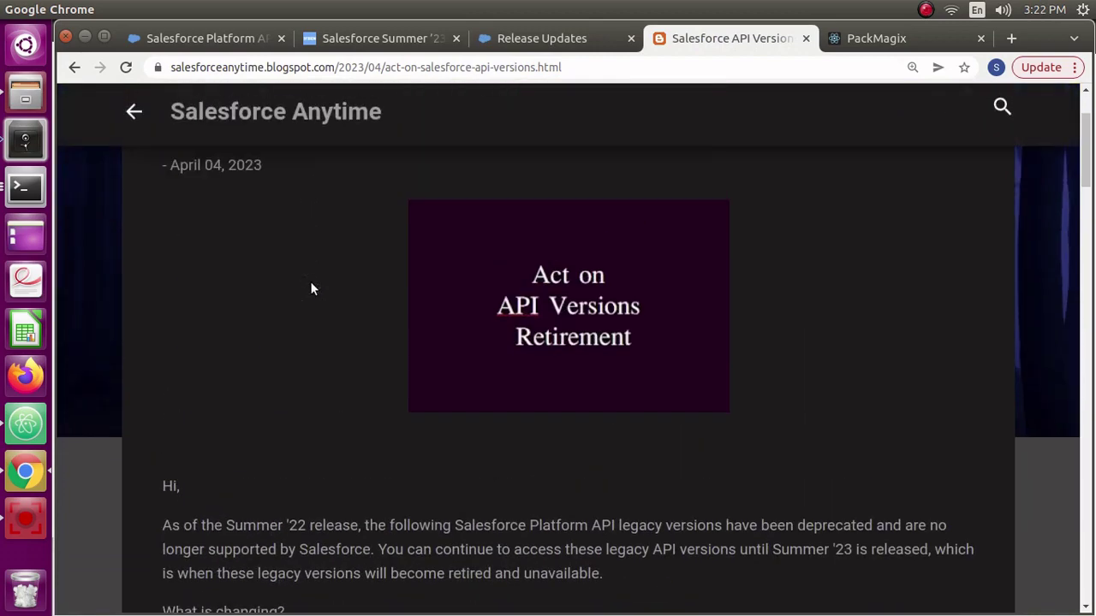
scroll(310, 288, down, 2)
scroll(310, 288, down, 3)
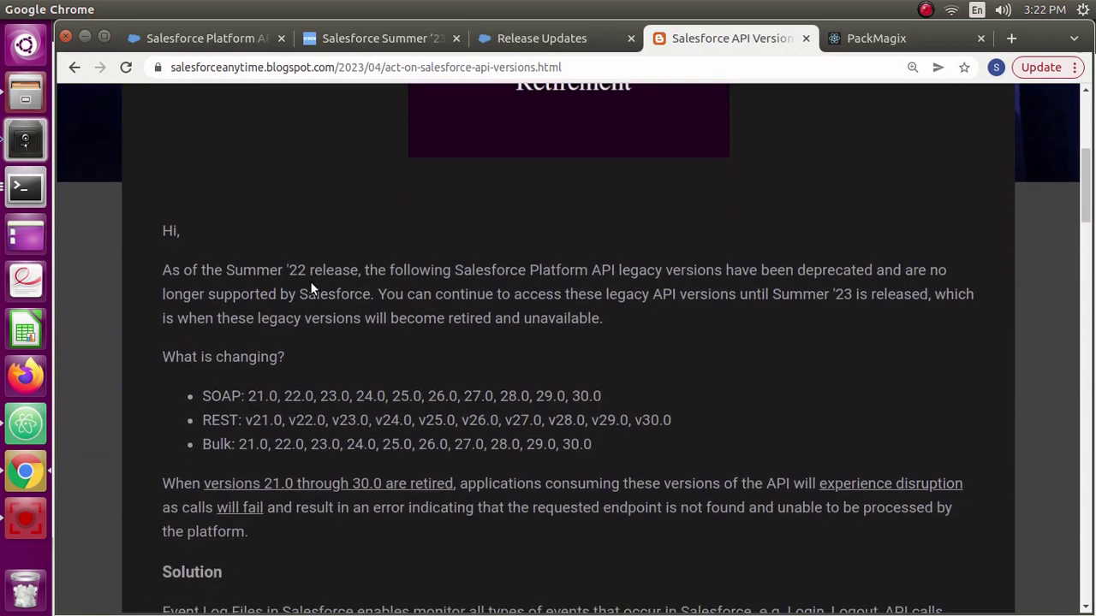
scroll(310, 288, down, 6)
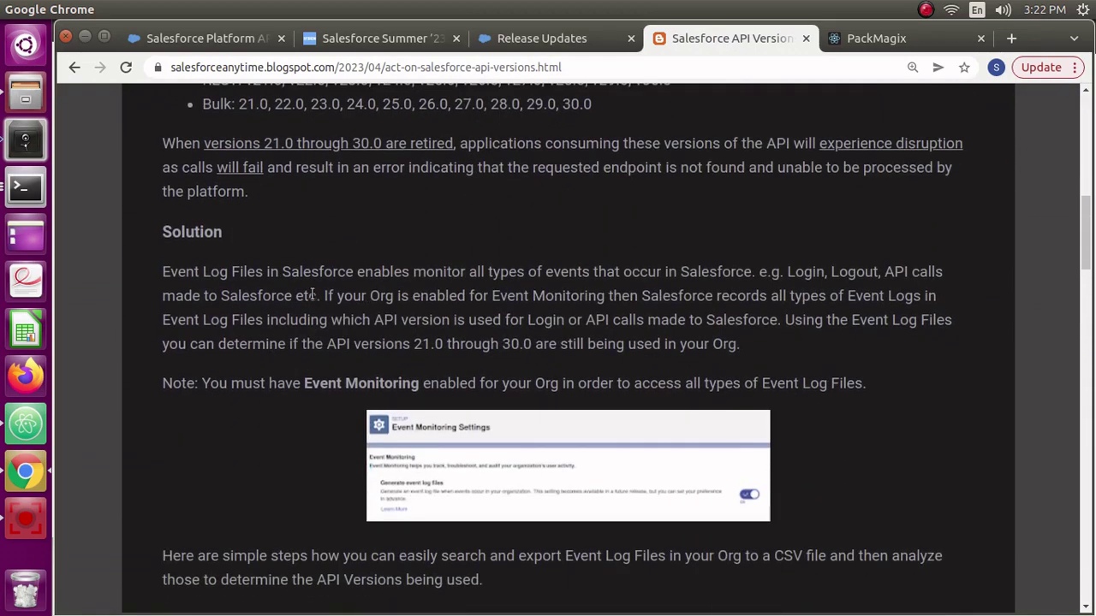
scroll(312, 294, down, 6)
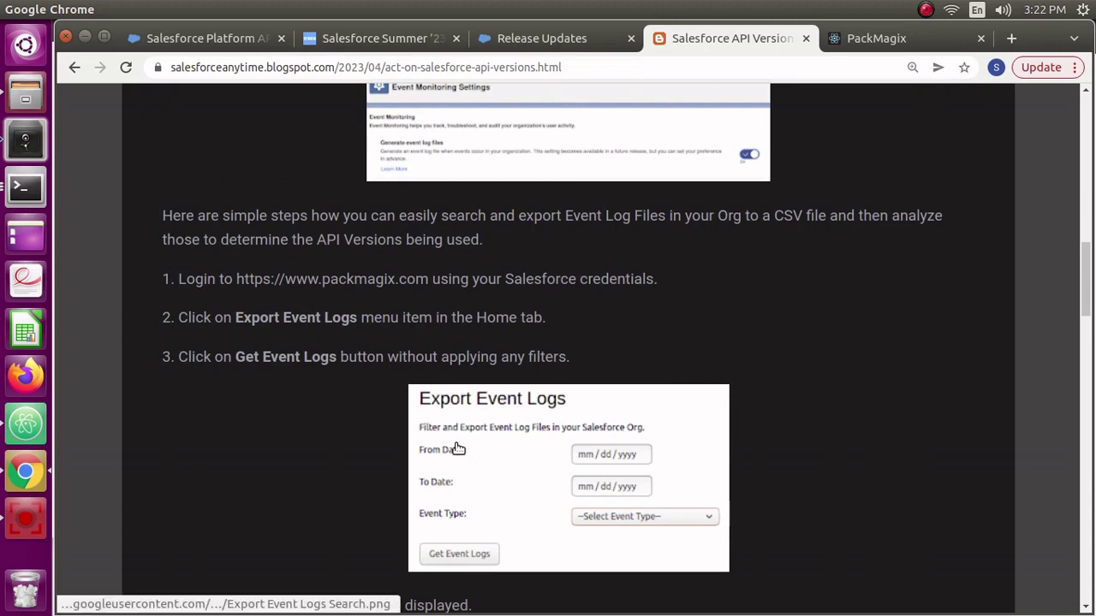
scroll(455, 448, up, 3)
scroll(458, 448, down, 1)
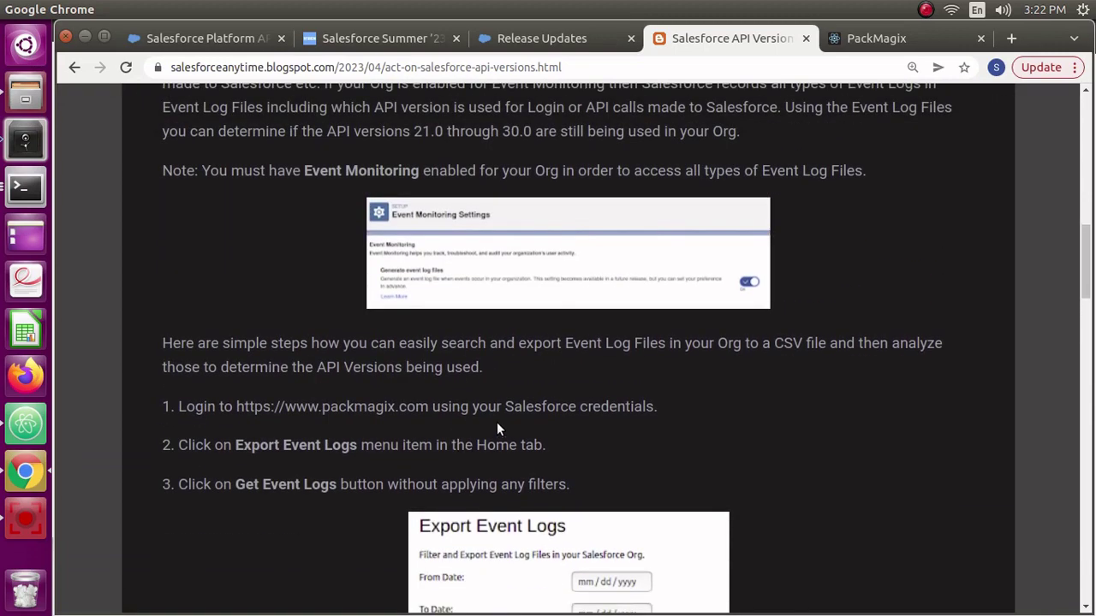
scroll(507, 409, down, 8)
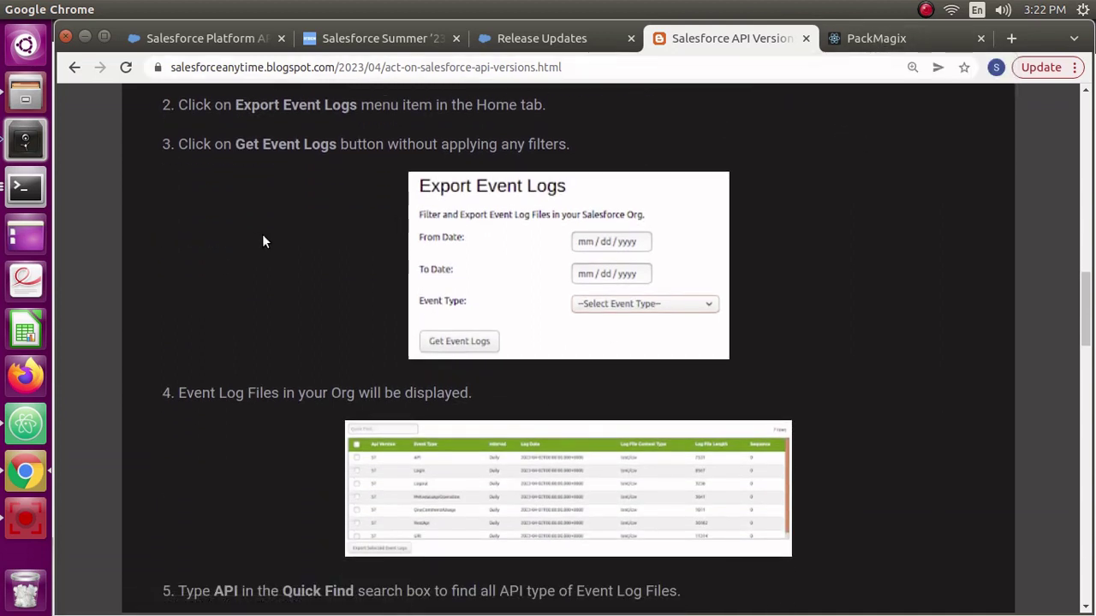
click(873, 43)
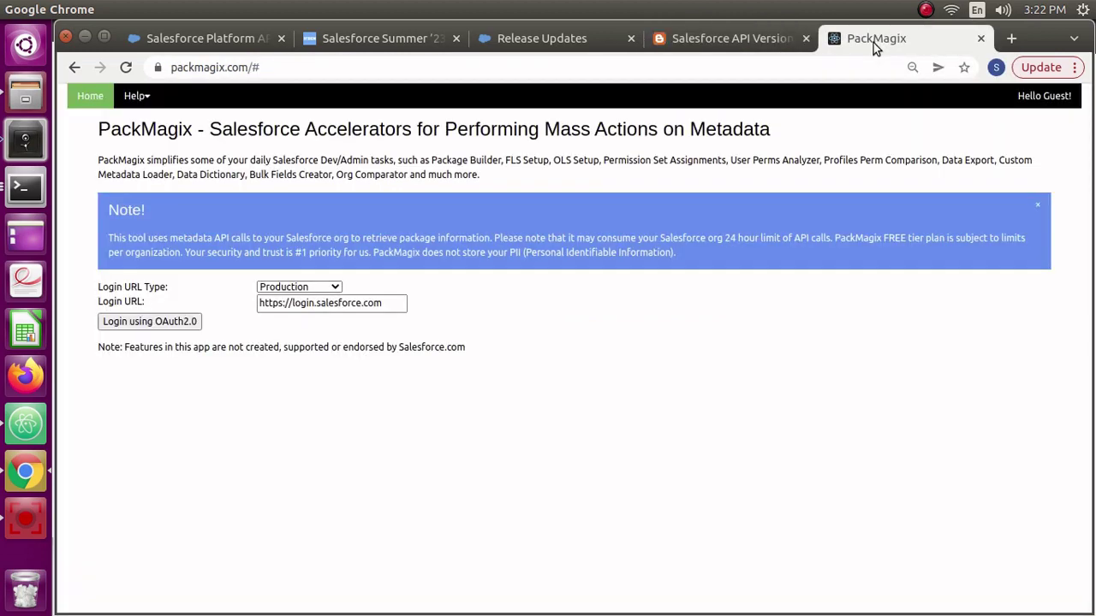
Step: Log in to Salesforce via OAuth2.0 with the saved username and the account password
click(169, 322)
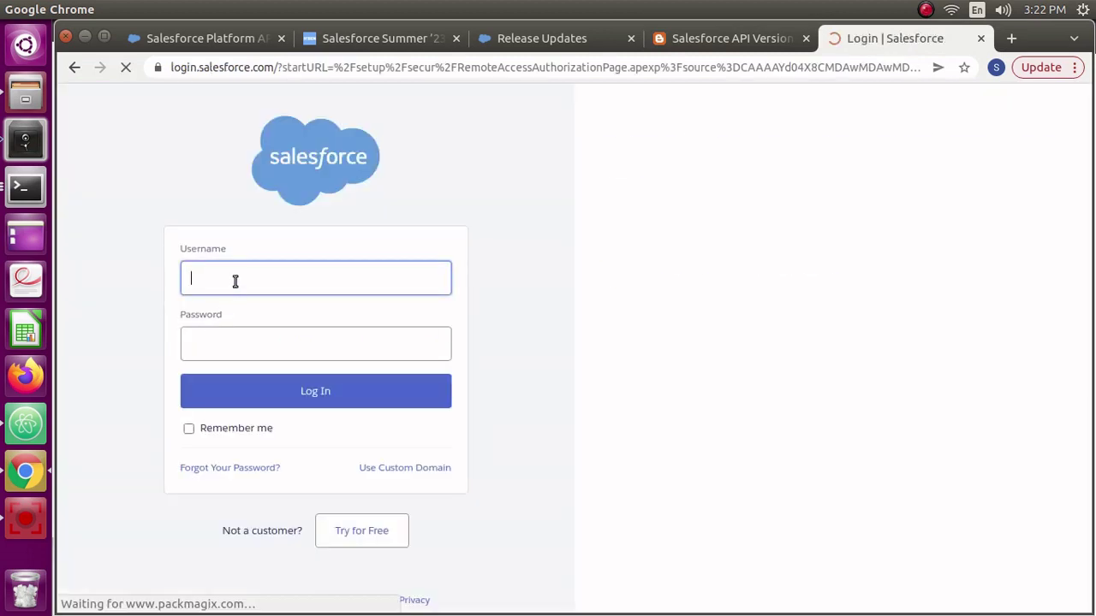
click(235, 280)
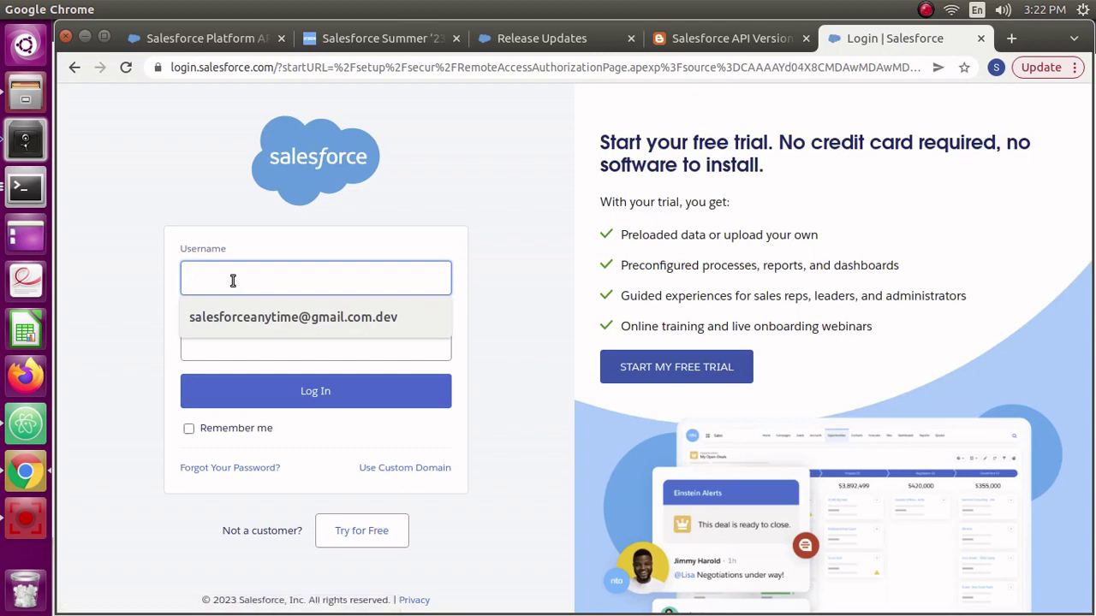
click(221, 317)
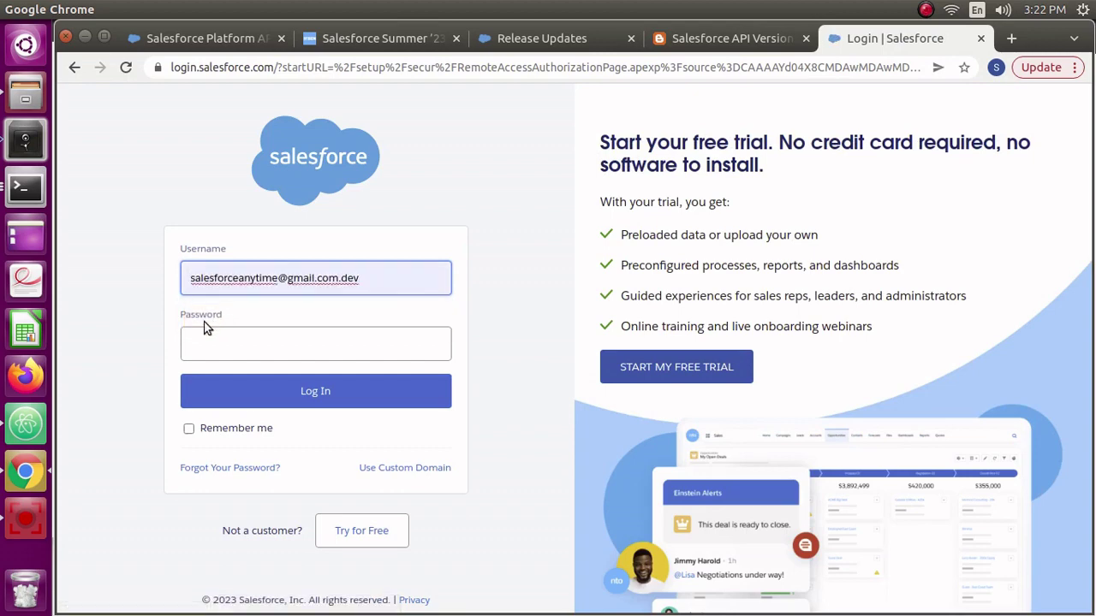
click(202, 344)
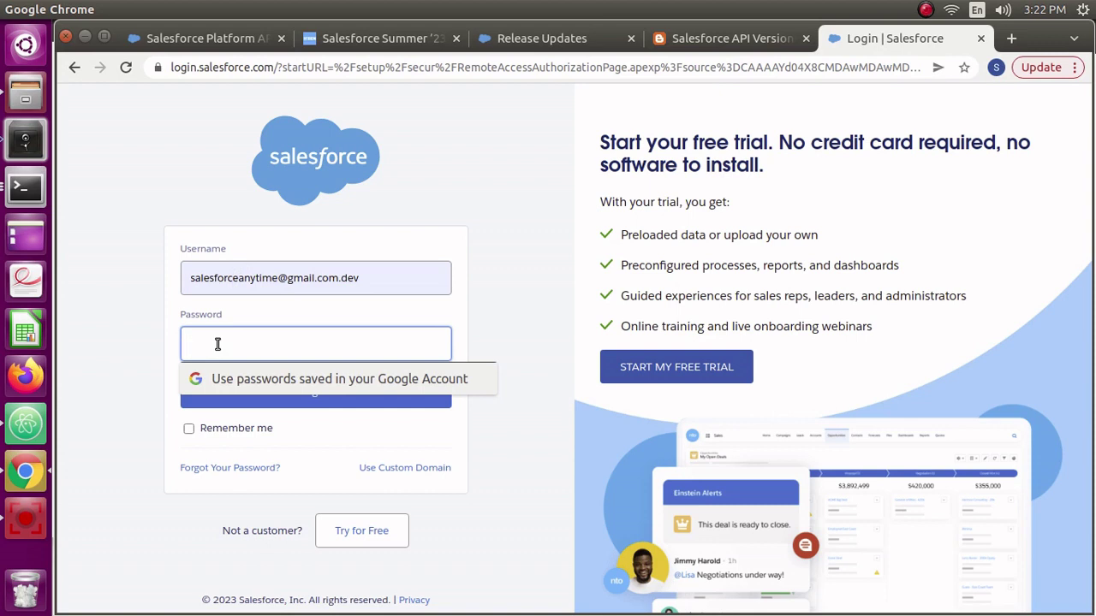
text(******)
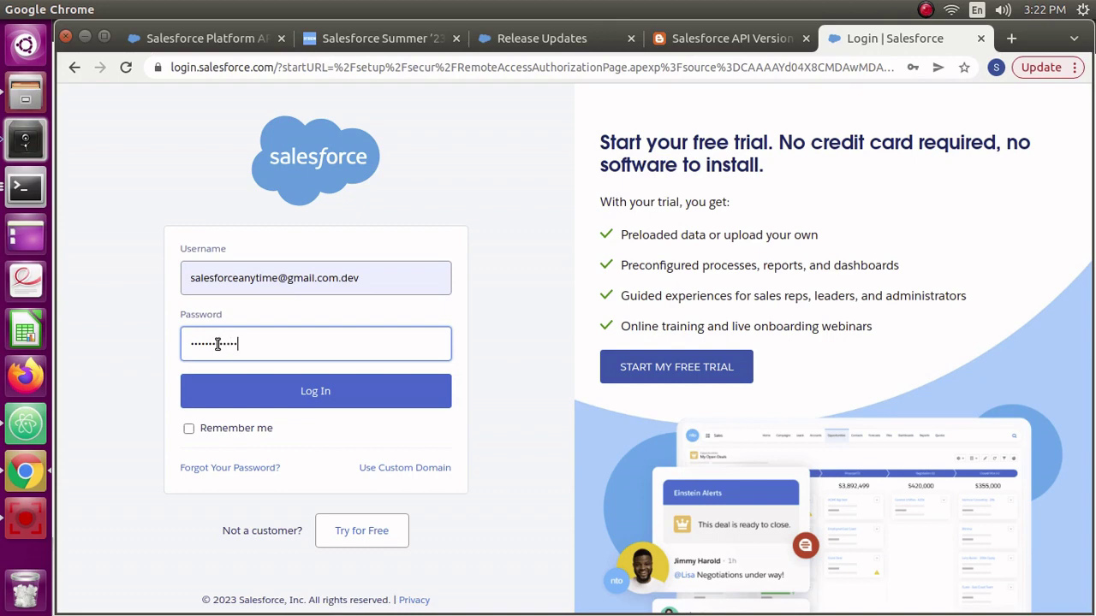
click(263, 393)
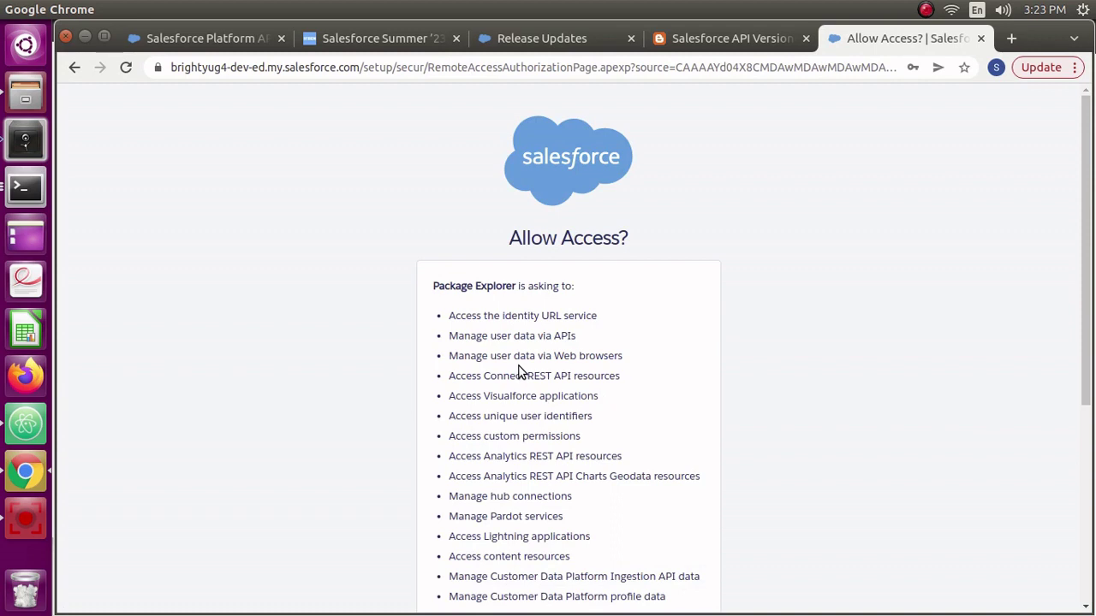
Step: Allow Package Explorer access to the org from the Allow Access page
scroll(519, 373, down, 5)
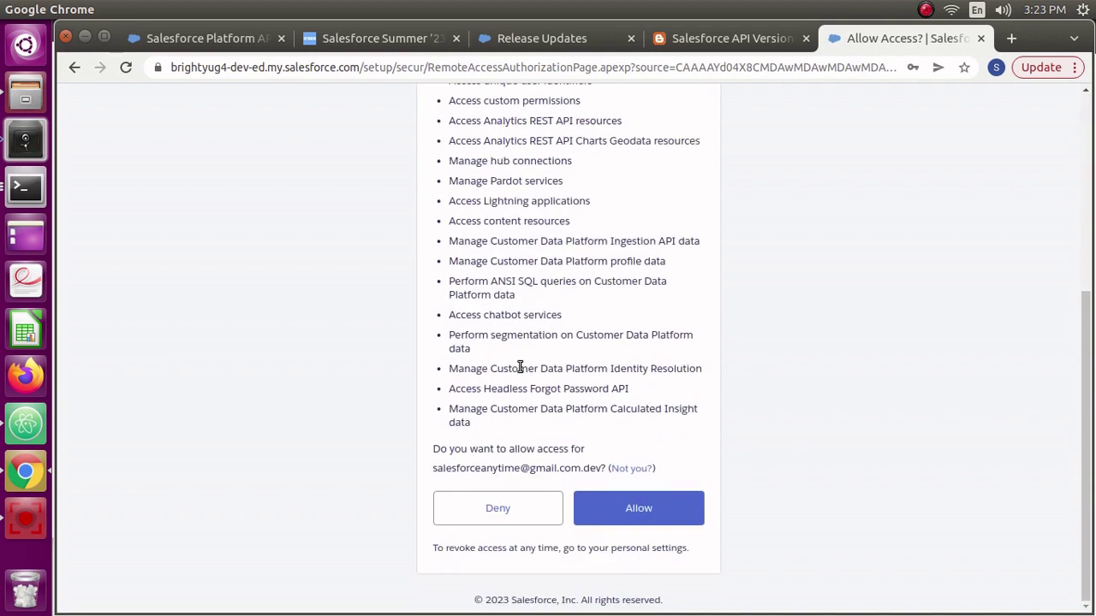
click(637, 518)
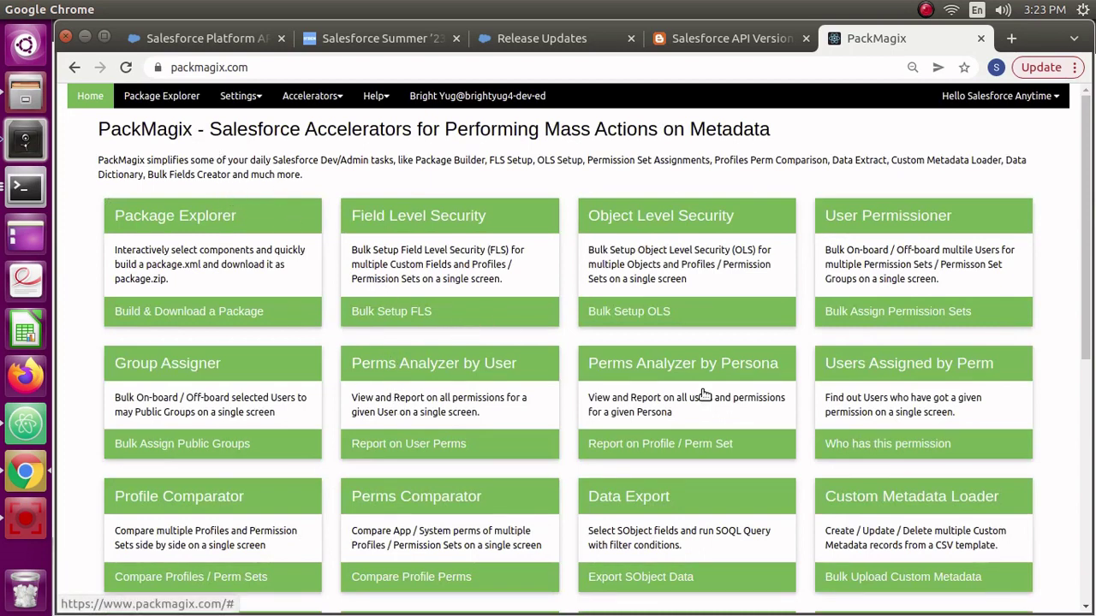
Step: Choose Search Event Logs on the home page's Export Event Logs card
scroll(887, 404, down, 5)
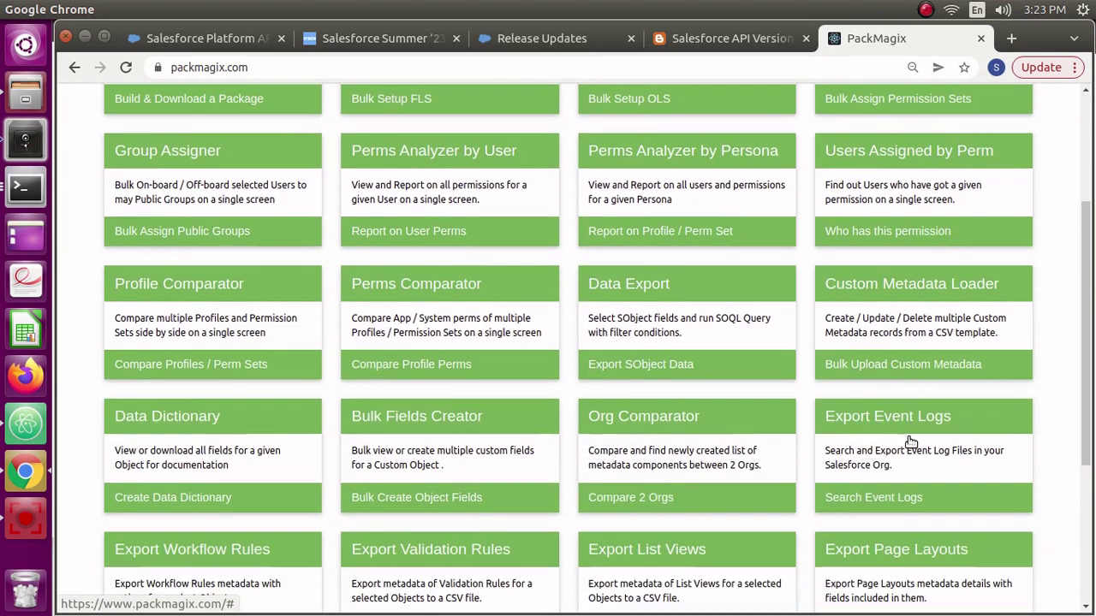
click(871, 443)
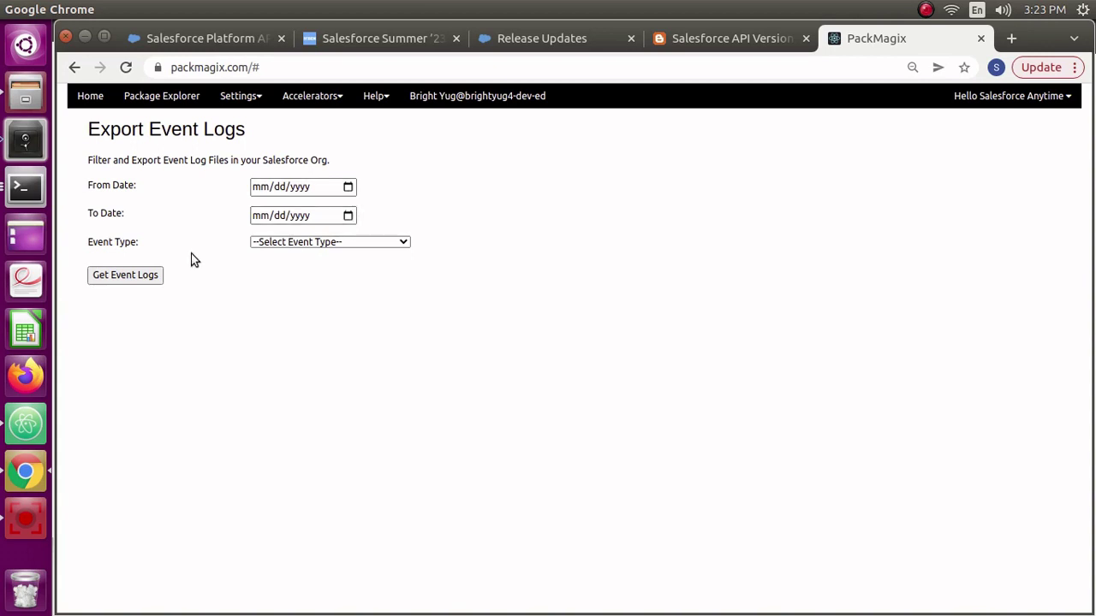
click(298, 243)
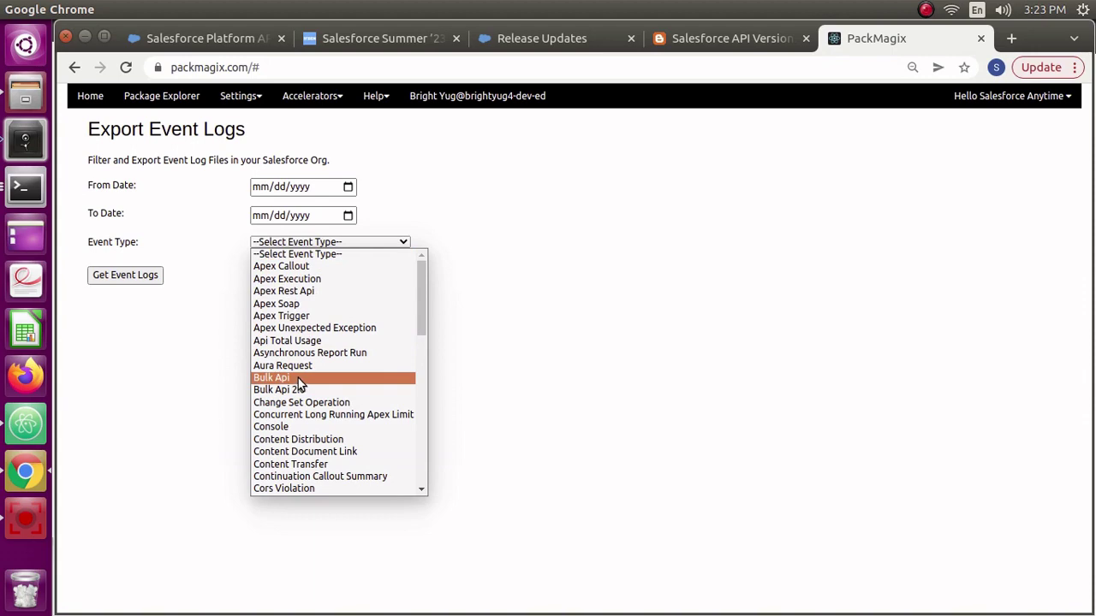
scroll(310, 385, down, 5)
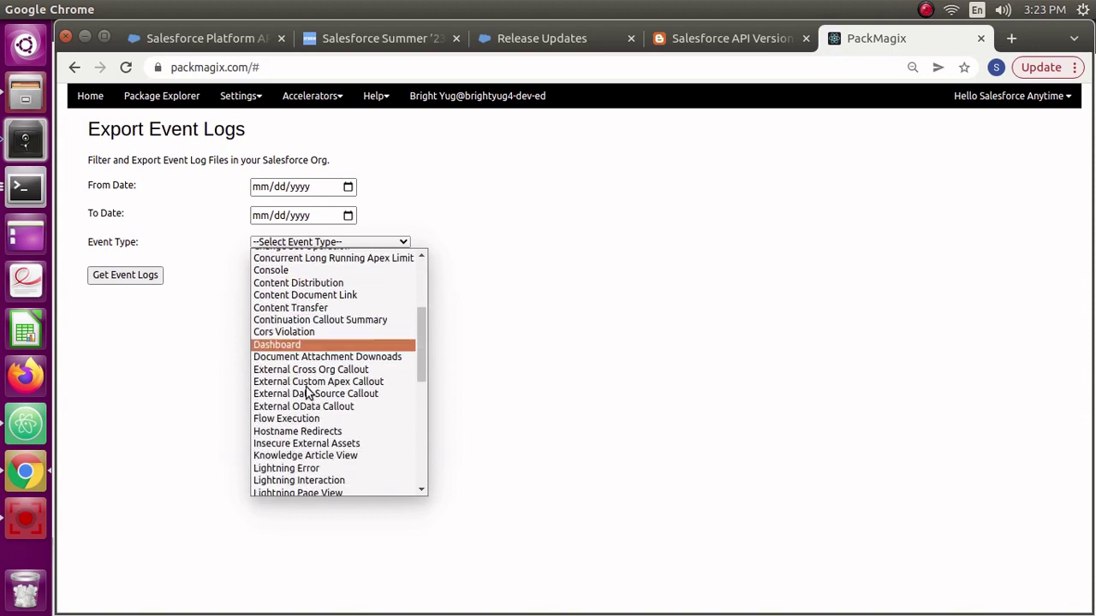
scroll(309, 392, down, 2)
scroll(306, 392, up, 8)
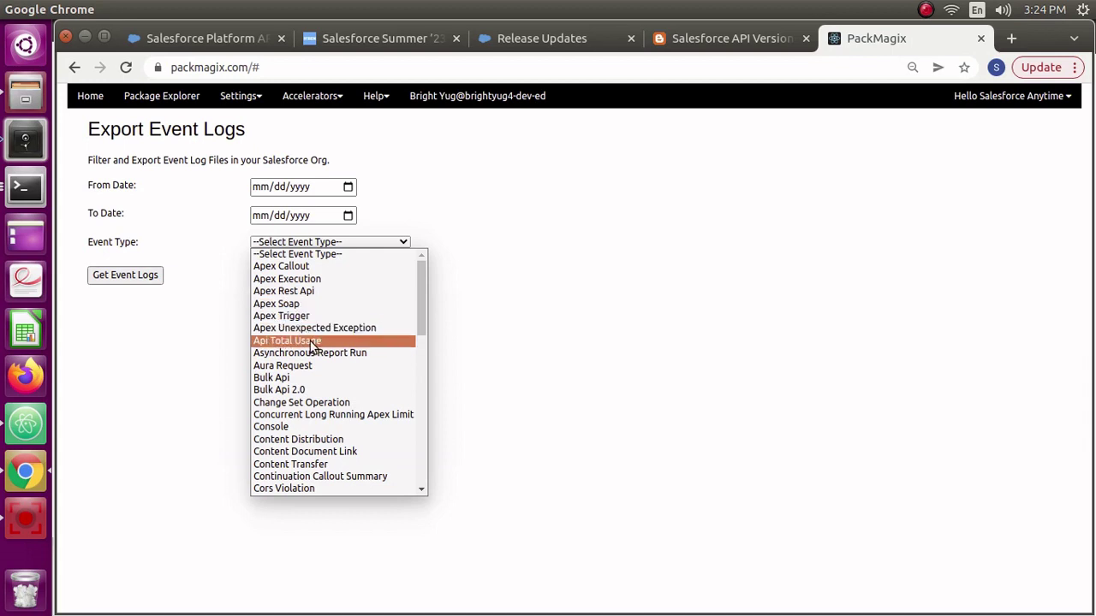
scroll(308, 347, down, 3)
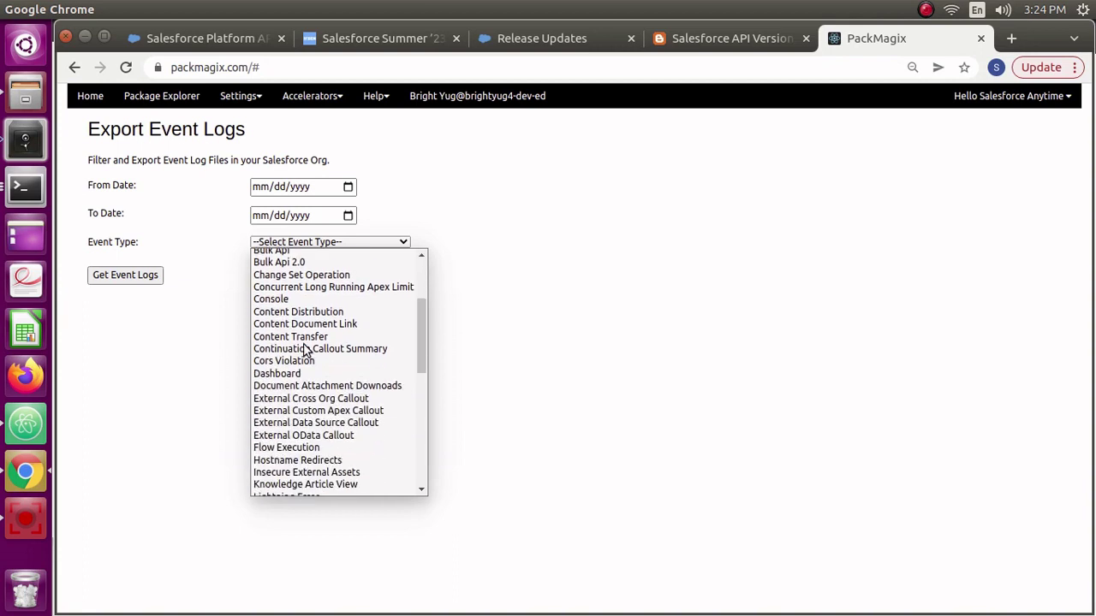
scroll(306, 349, down, 5)
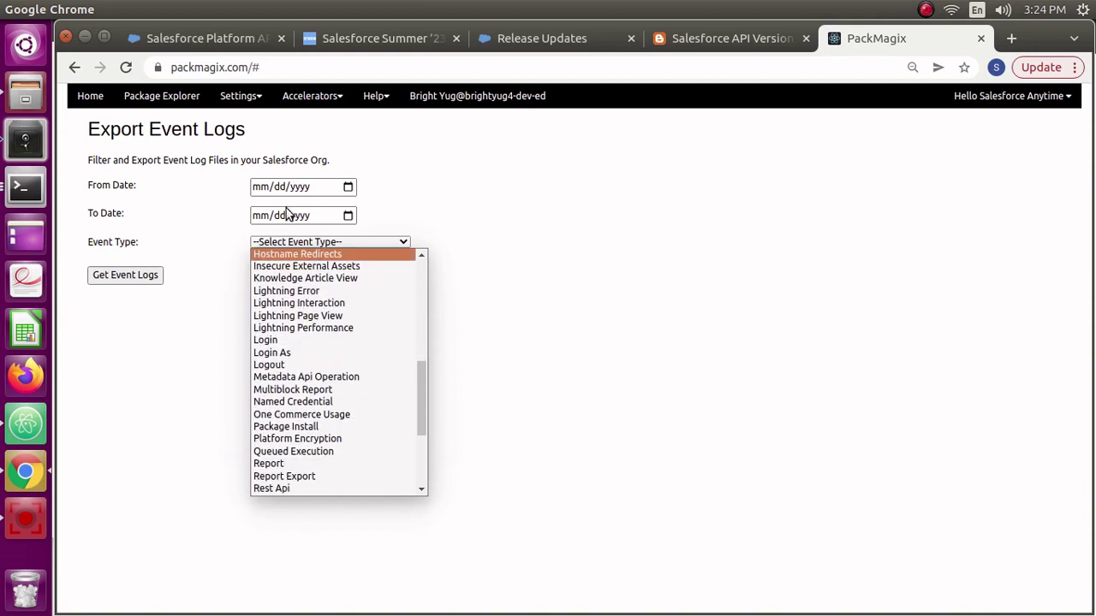
Step: Dismiss the Event Type list and run Get Event Logs unfiltered, listing six 2023-04-08 logs
click(214, 329)
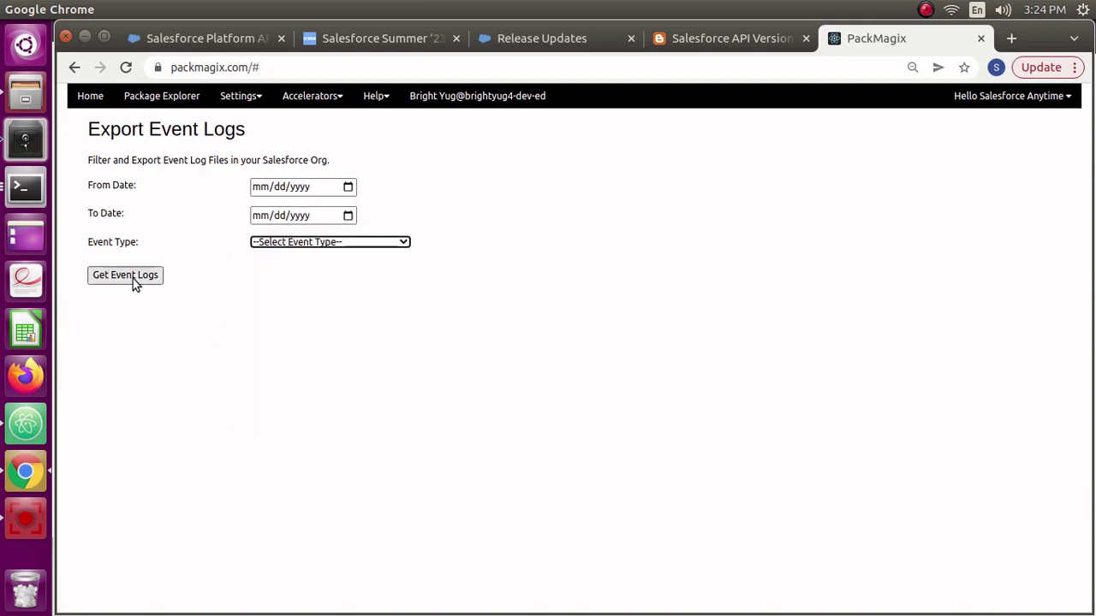
click(206, 295)
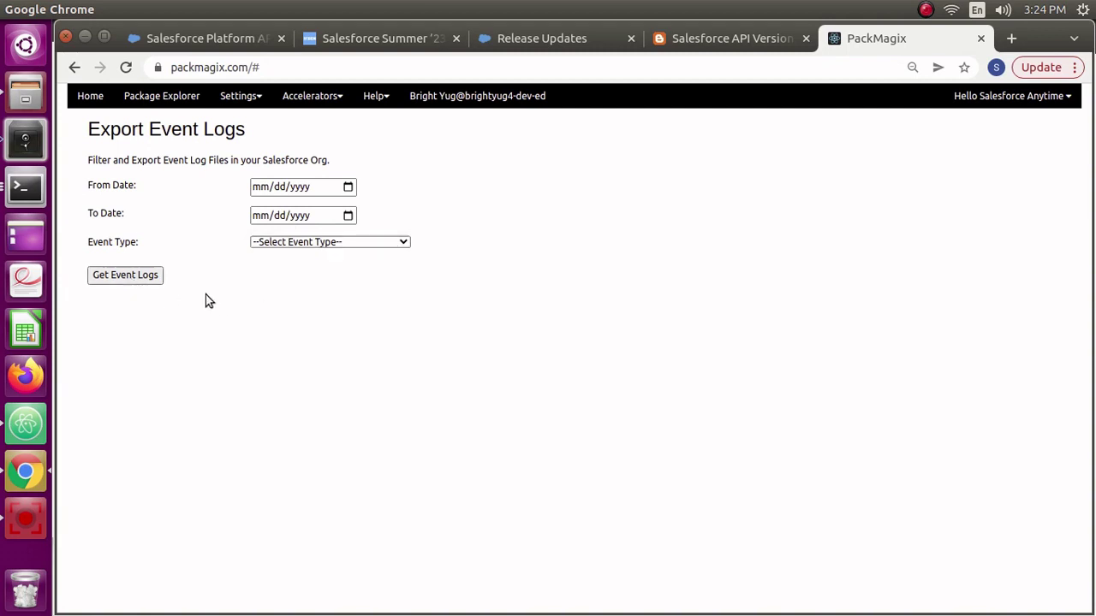
click(127, 281)
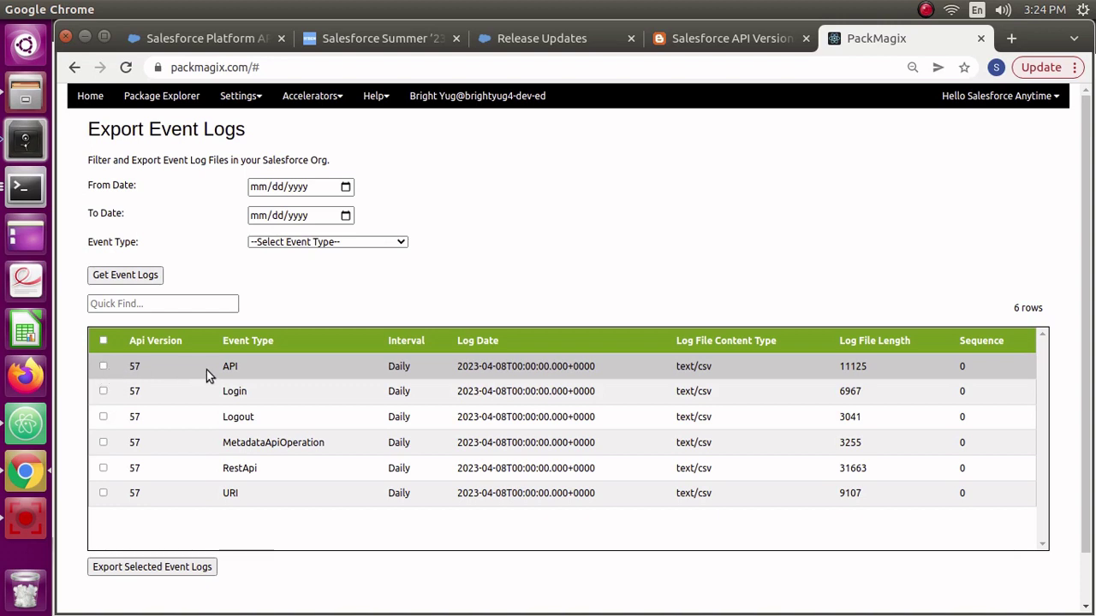
Step: Tick the API log, set Event Type to SOAP API, and re-fetch the event logs
click(103, 367)
click(322, 247)
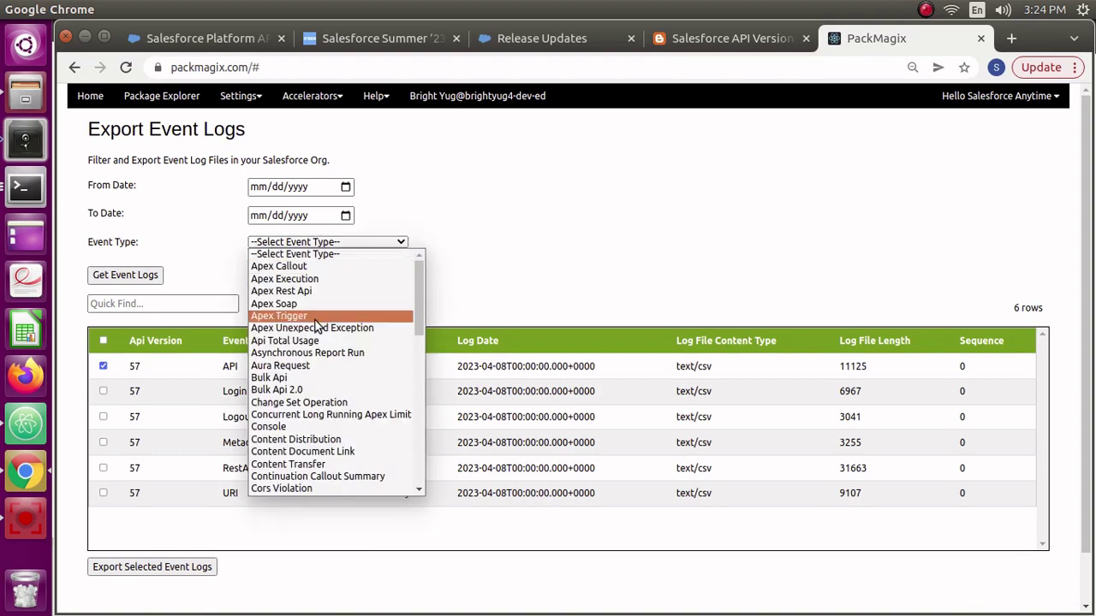
scroll(314, 330, down, 10)
scroll(314, 330, down, 3)
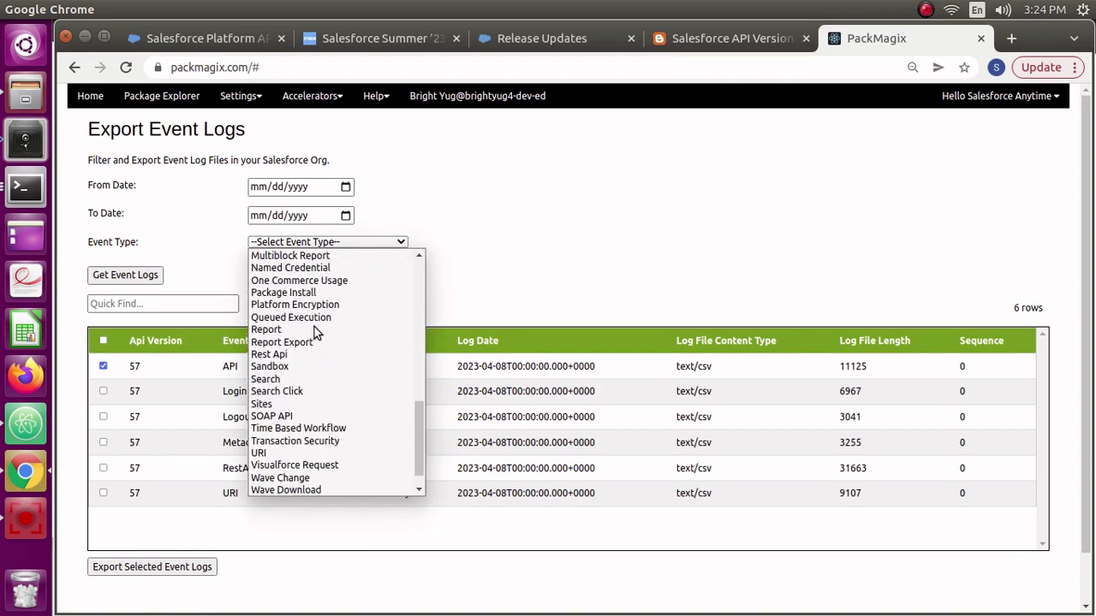
click(285, 417)
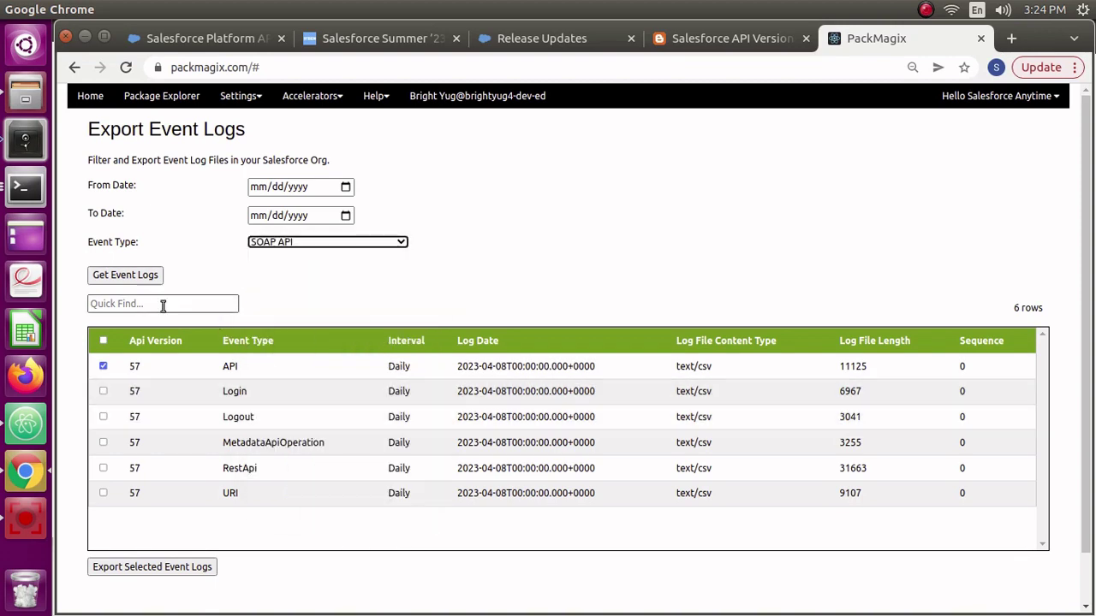
click(145, 275)
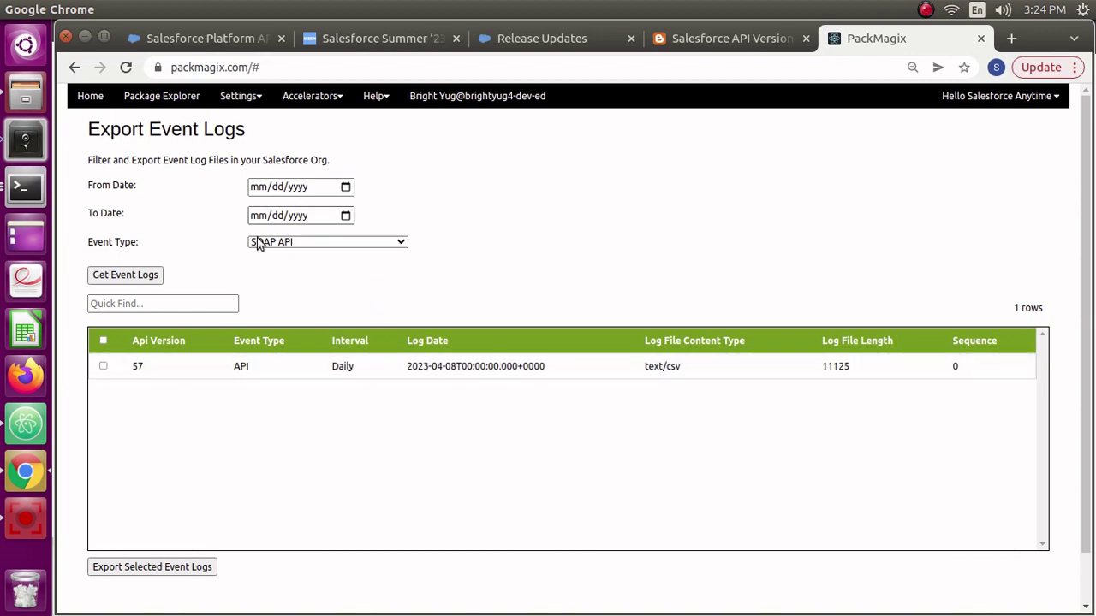
Step: Export the checked API log and allow the multiple ELF_API_Daily CSV downloads
click(103, 366)
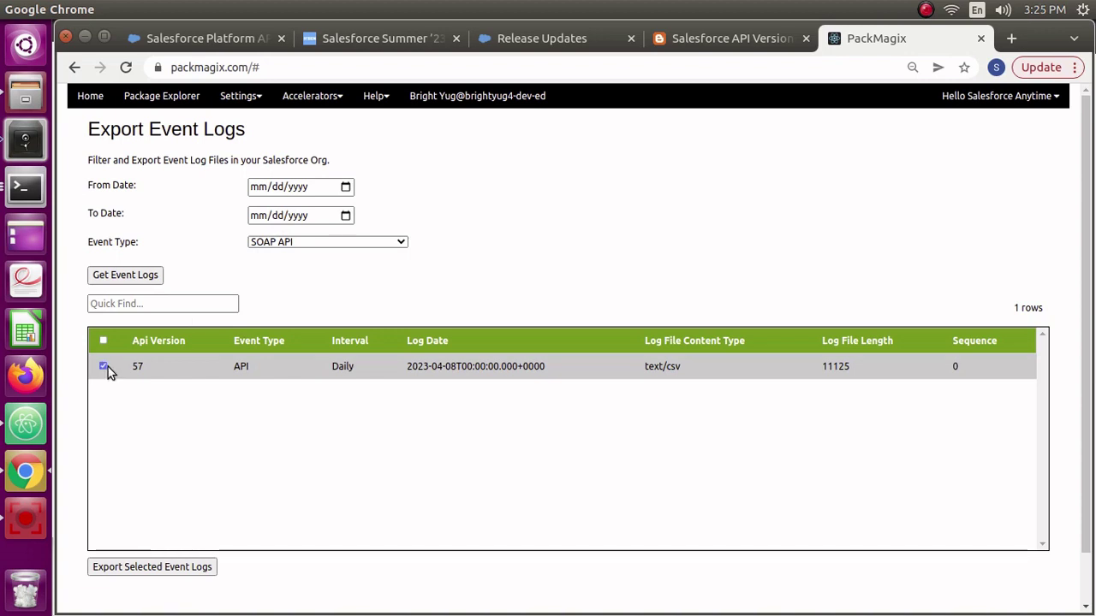
click(168, 568)
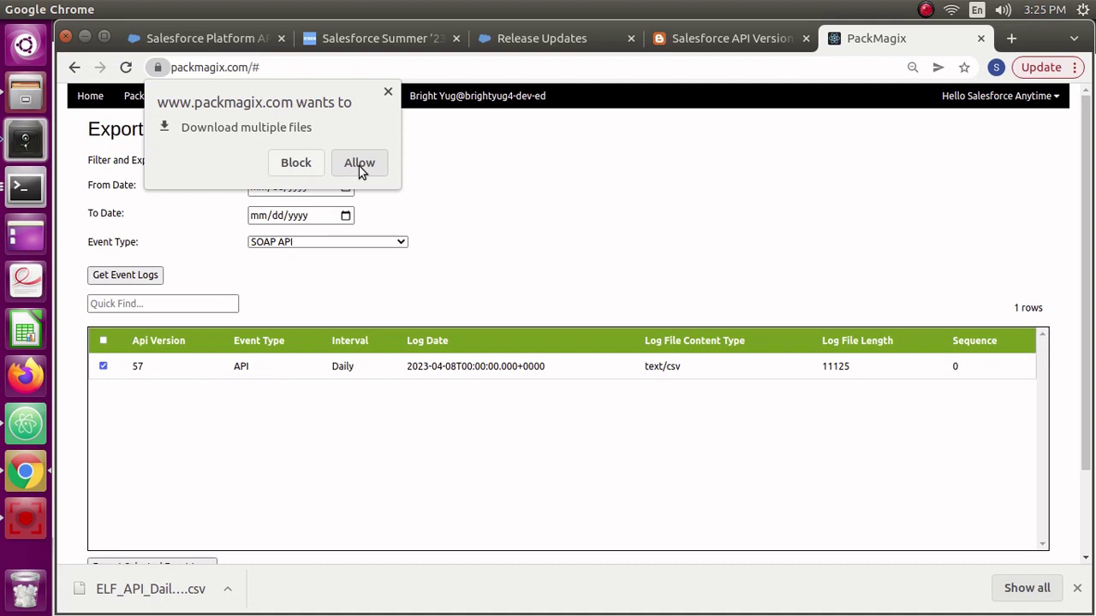
click(359, 165)
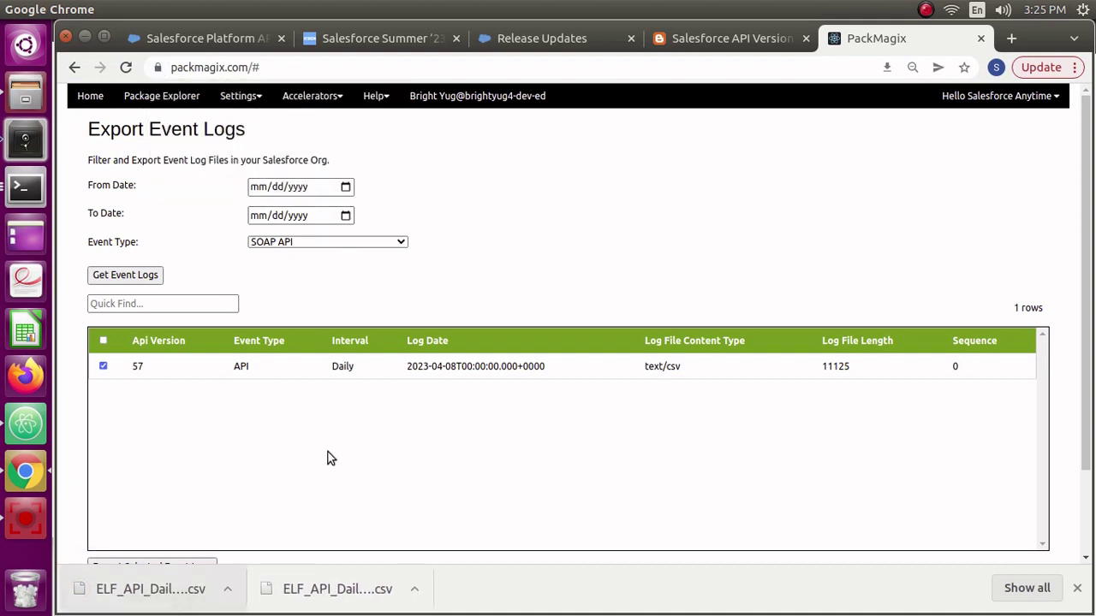
scroll(265, 513, down, 1)
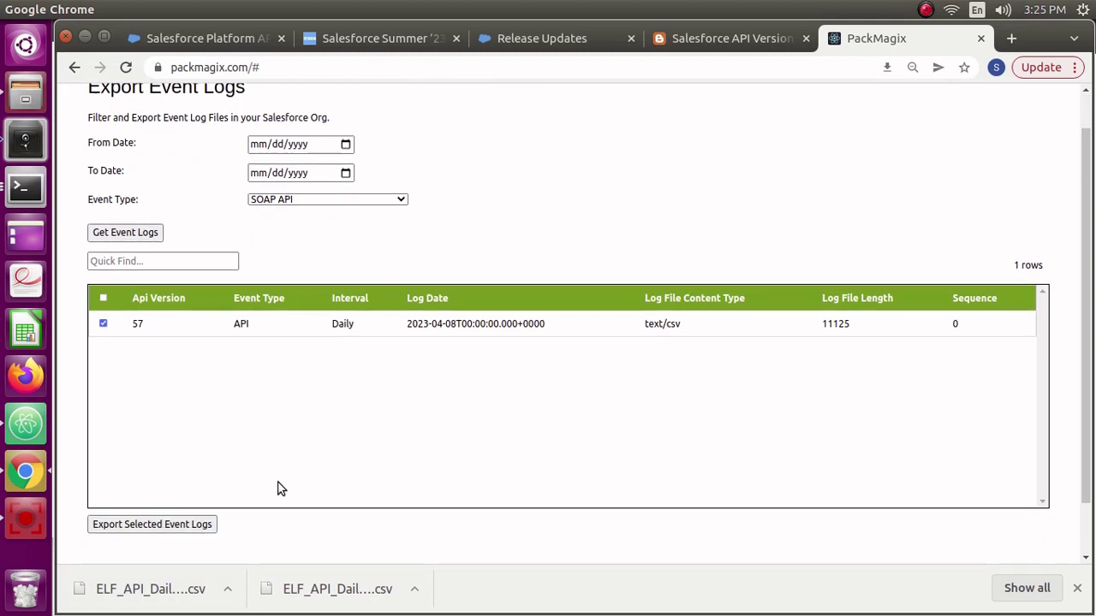
Step: Open ELF_API_Daily_2023-04-08_0 (2).csv comma-separated and browse headers from REQUEST_ID to DB_CPU_TIME
click(163, 602)
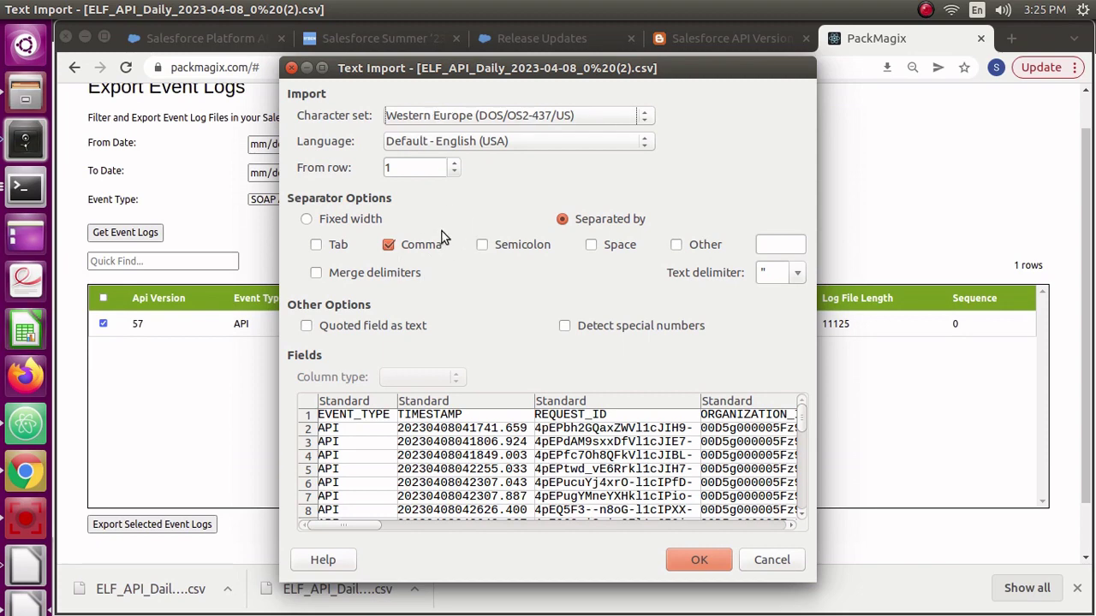
click(681, 562)
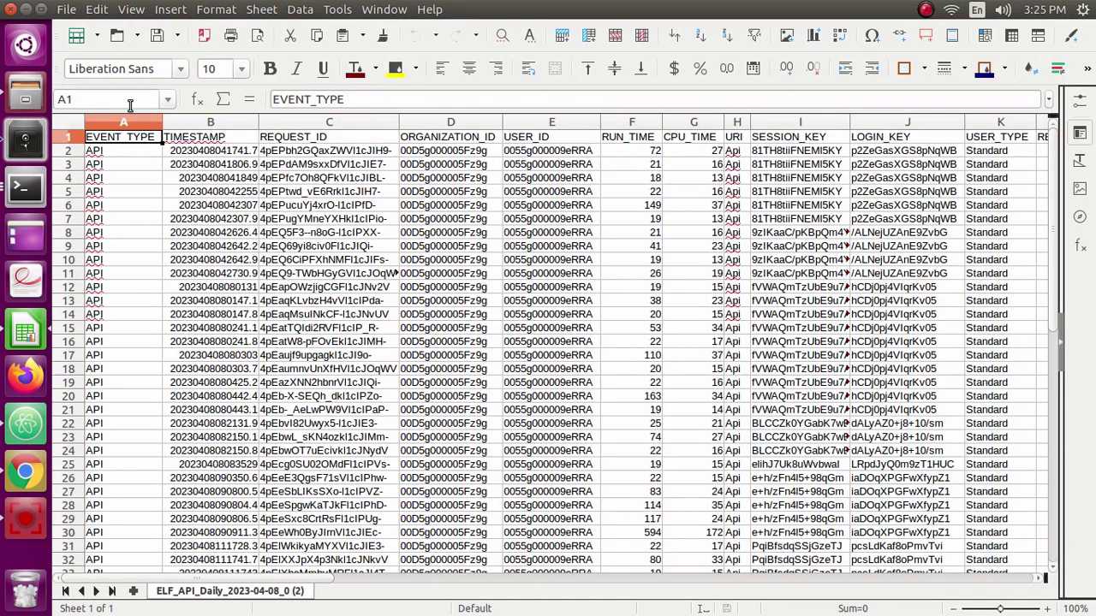
click(310, 139)
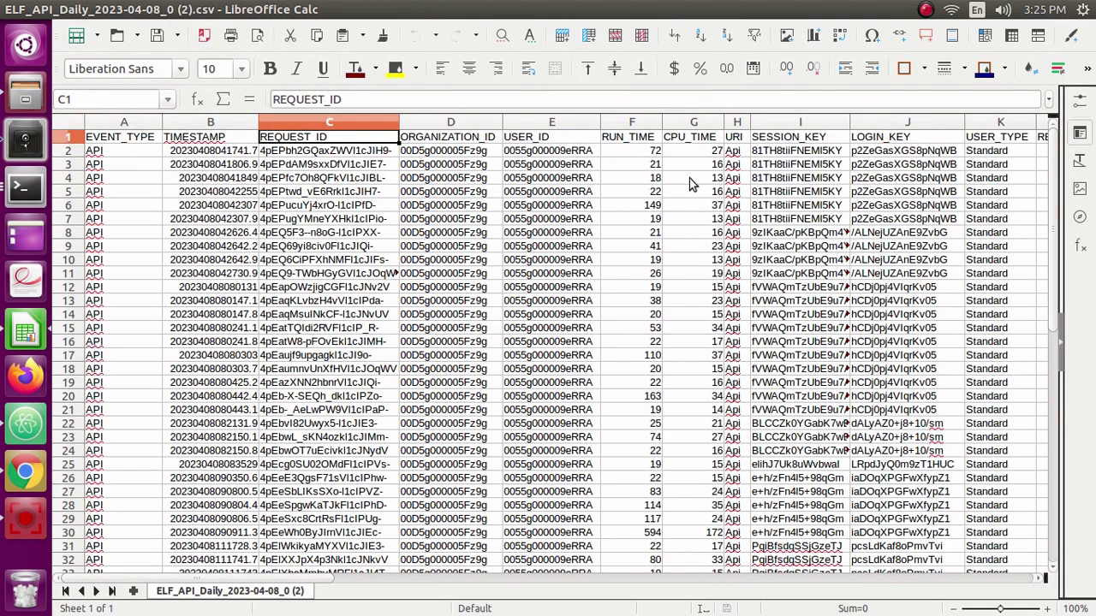
key(Right)
key(Right)
key(Right)
key(Right)
key(Right)
key(Right)
key(Right)
key(Right)
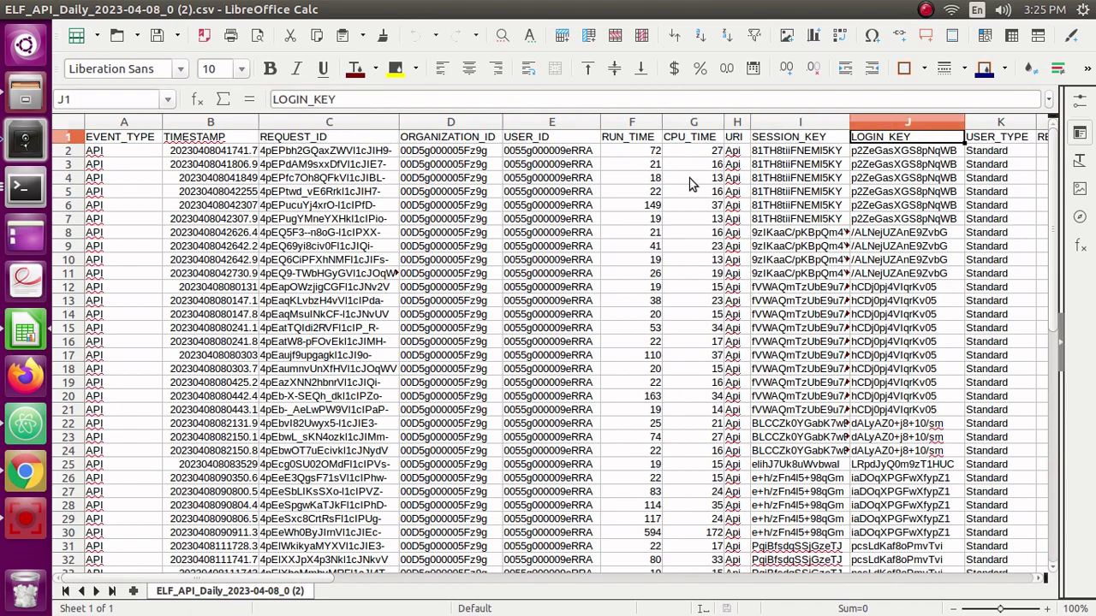
key(Right)
key(Right)
key(Right)
key(Right)
key(Right)
key(Right)
key(Right)
key(Right)
key(Right)
key(Right)
key(Right)
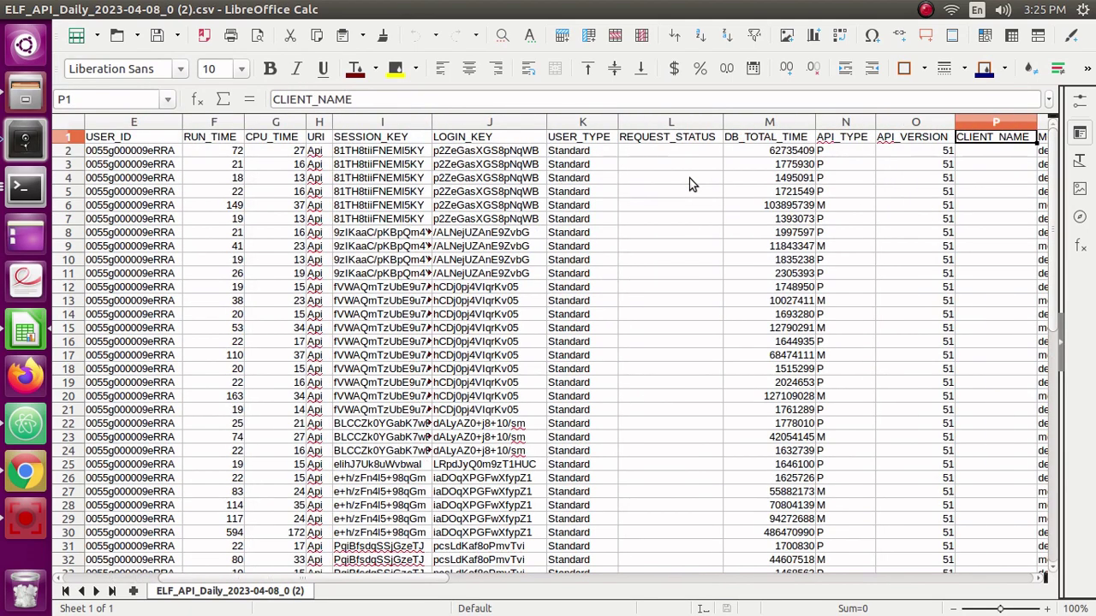
key(Right)
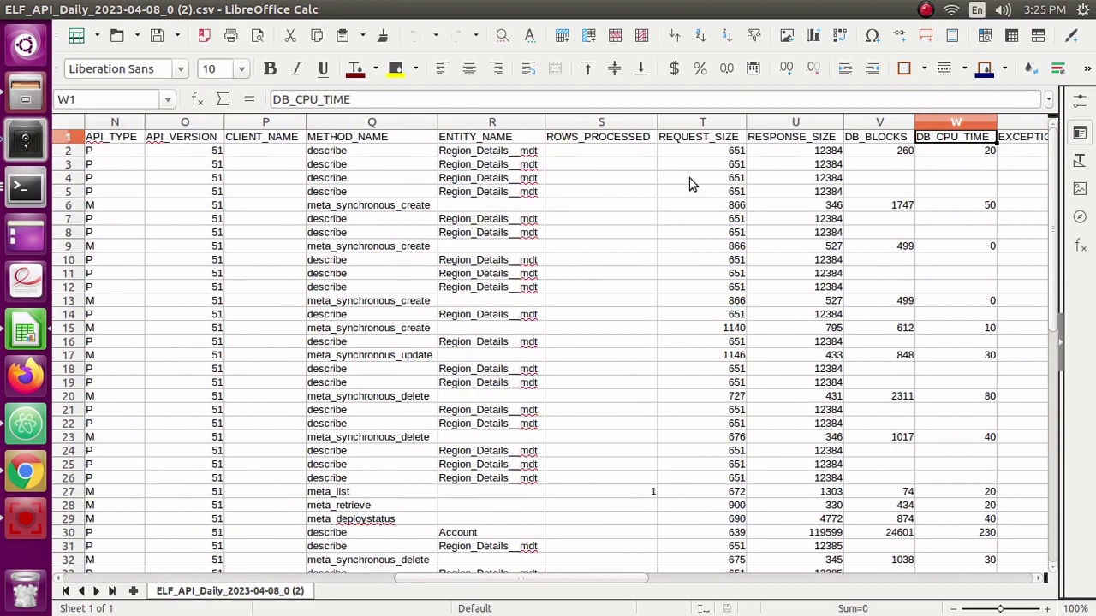
key(Right)
key(Right)
key(Right)
key(Right)
key(Right)
key(Right)
key(Right)
key(Right)
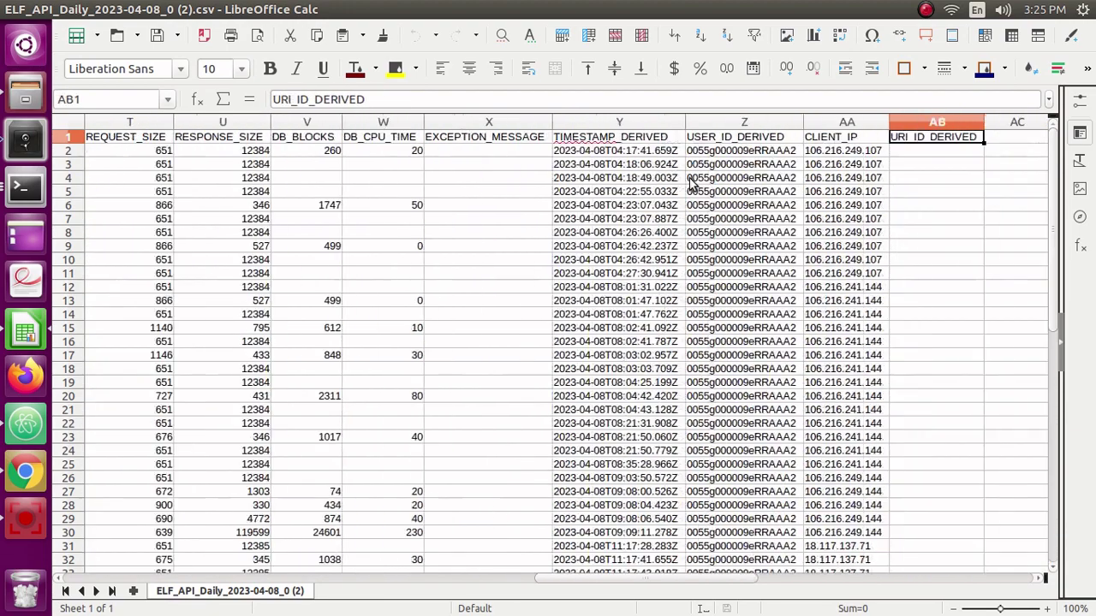
key(Left)
key(Left)
key(Left)
key(Left)
key(Left)
key(Left)
key(Left)
key(Left)
key(Left)
key(Left)
key(Left)
key(Left)
key(Left)
key(Left)
key(Left)
key(Left)
key(Left)
key(Left)
key(Left)
key(Left)
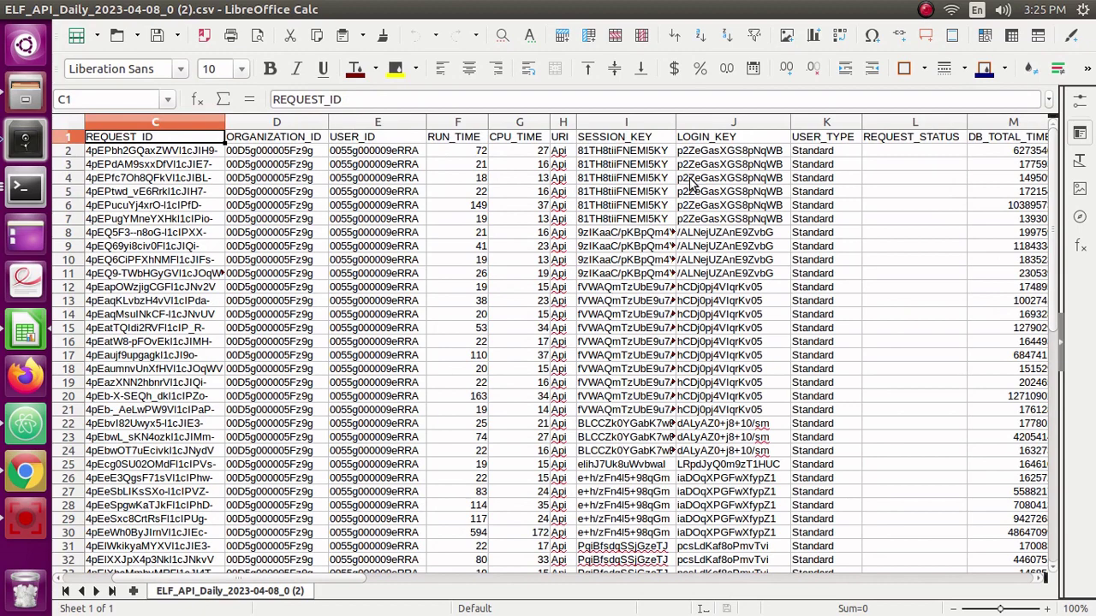
Step: Search for 'api' to jump past API_TYPE to the API_VERSION header in column O
key(ctrl+f)
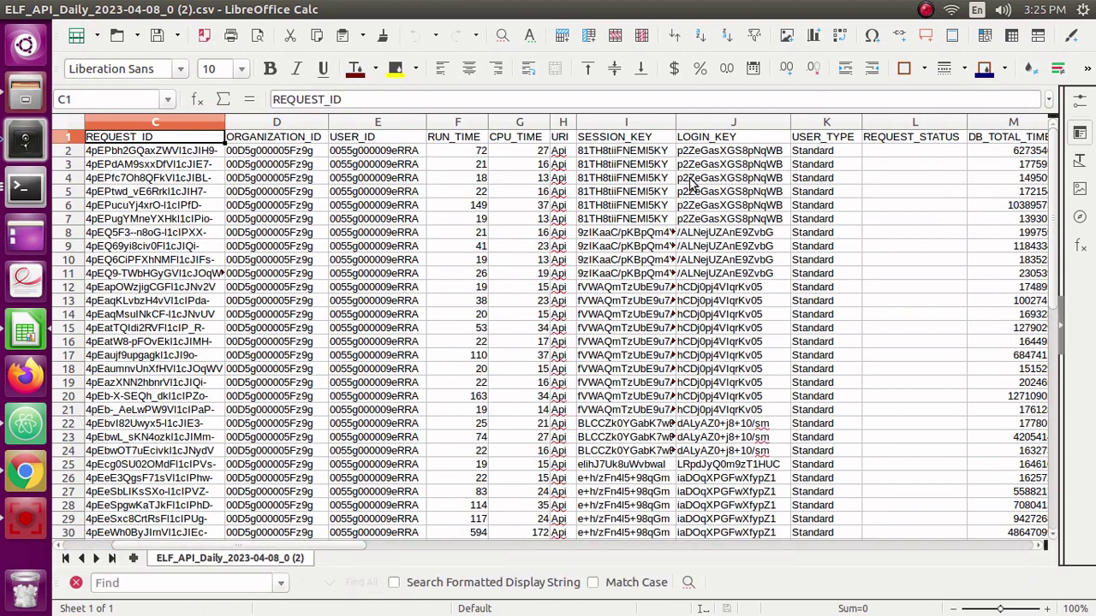
text(api)
key(Return)
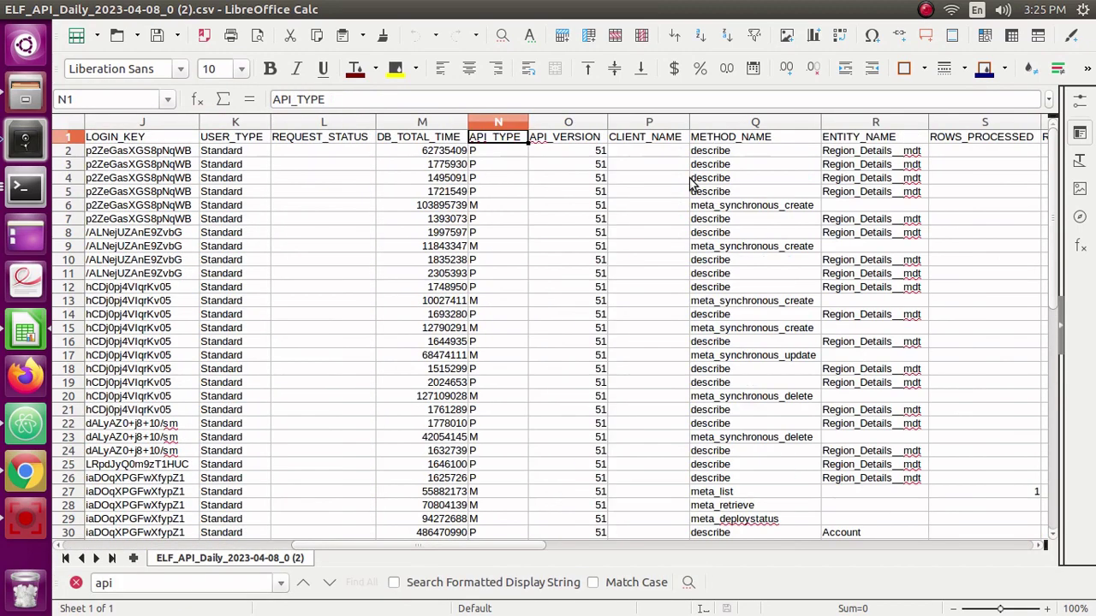
key(Return)
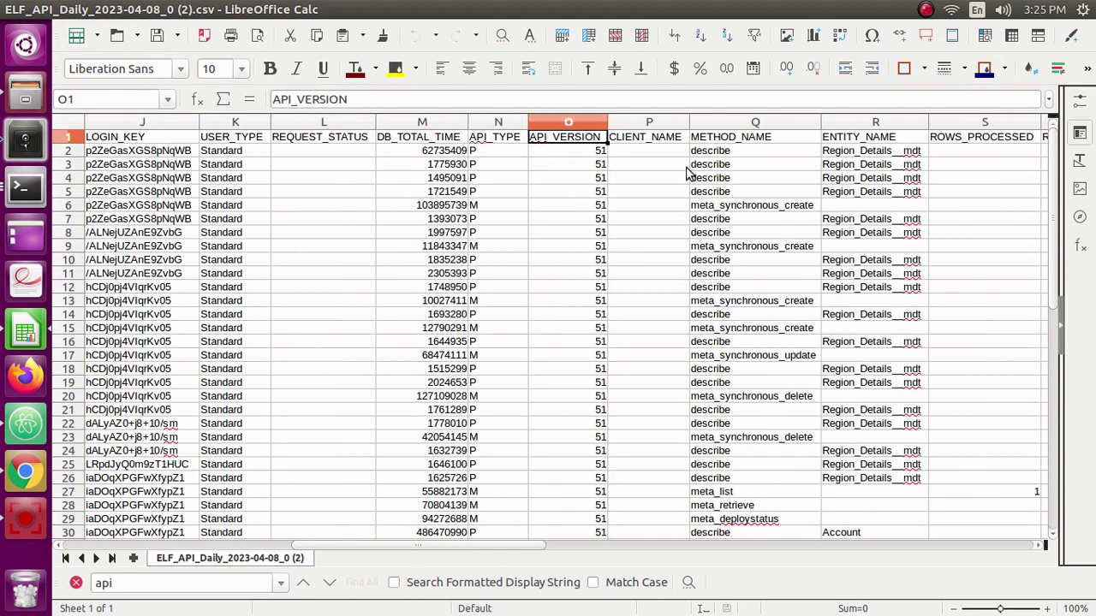
Step: Inspect the first API_VERSION values and select O2:O36 for review
click(571, 153)
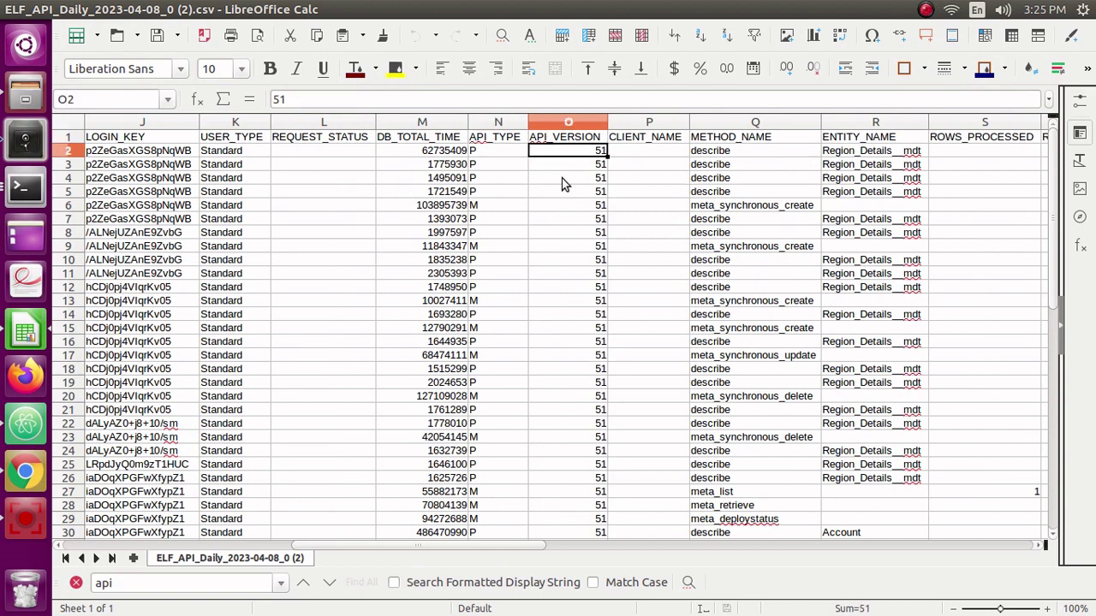
scroll(561, 178, down, 5)
scroll(562, 178, up, 5)
click(570, 165)
click(575, 153)
click(577, 165)
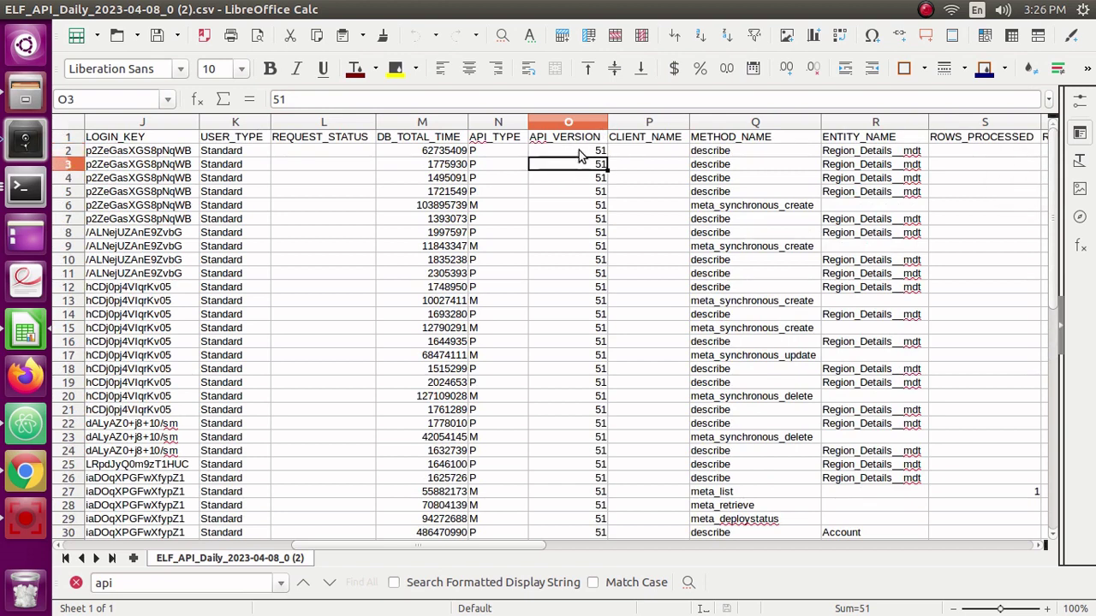
click(579, 154)
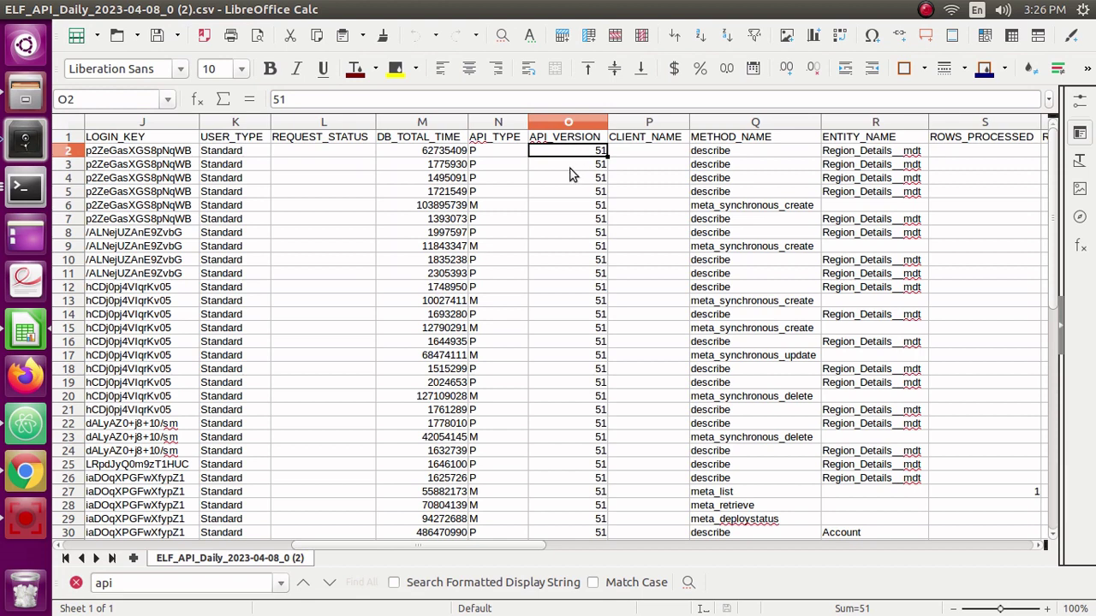
click(576, 164)
click(575, 155)
drag(569, 154, 574, 507)
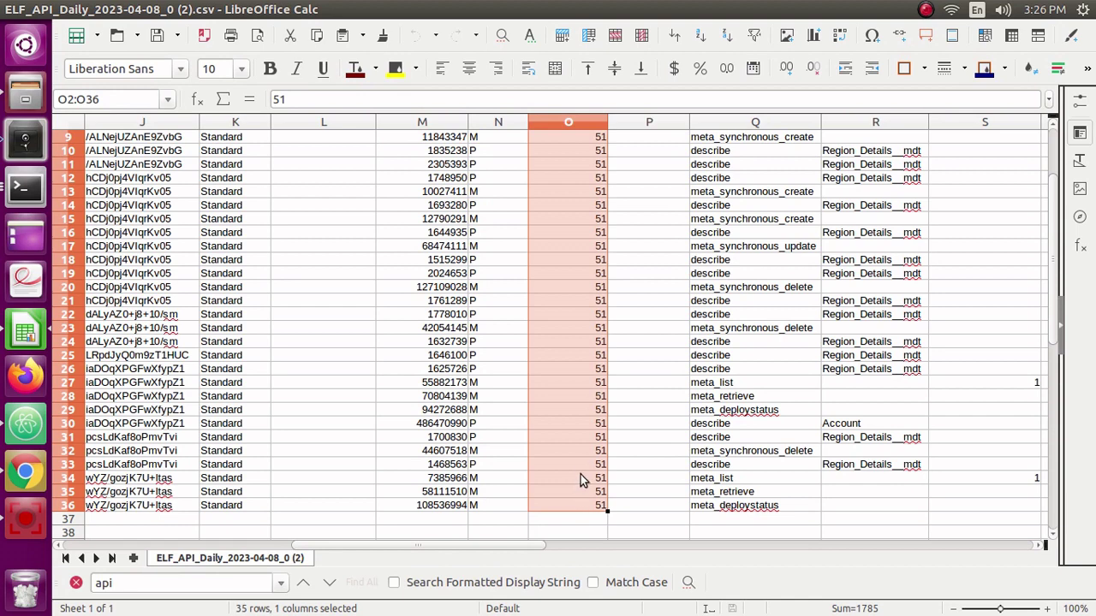
Step: Recheck the API_VERSION header and its first value, 51
scroll(582, 461, up, 3)
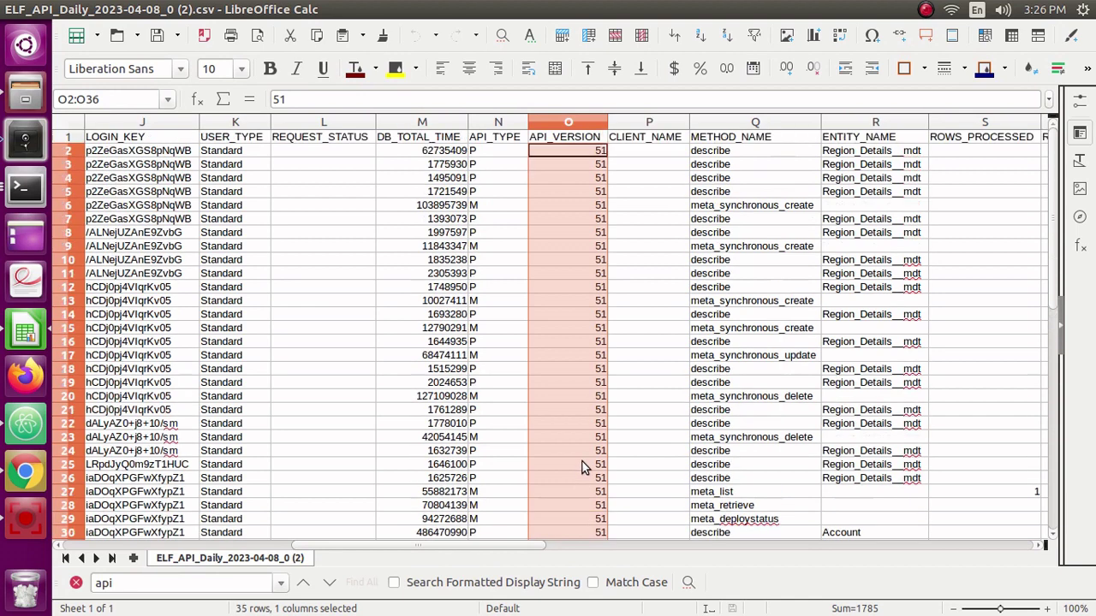
click(560, 168)
click(567, 152)
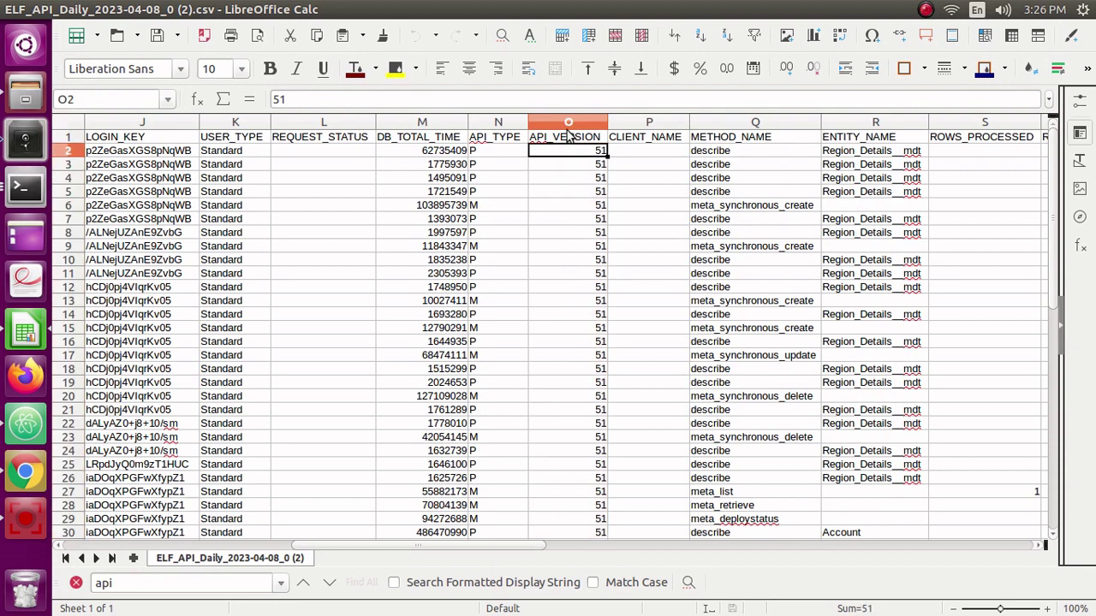
click(568, 142)
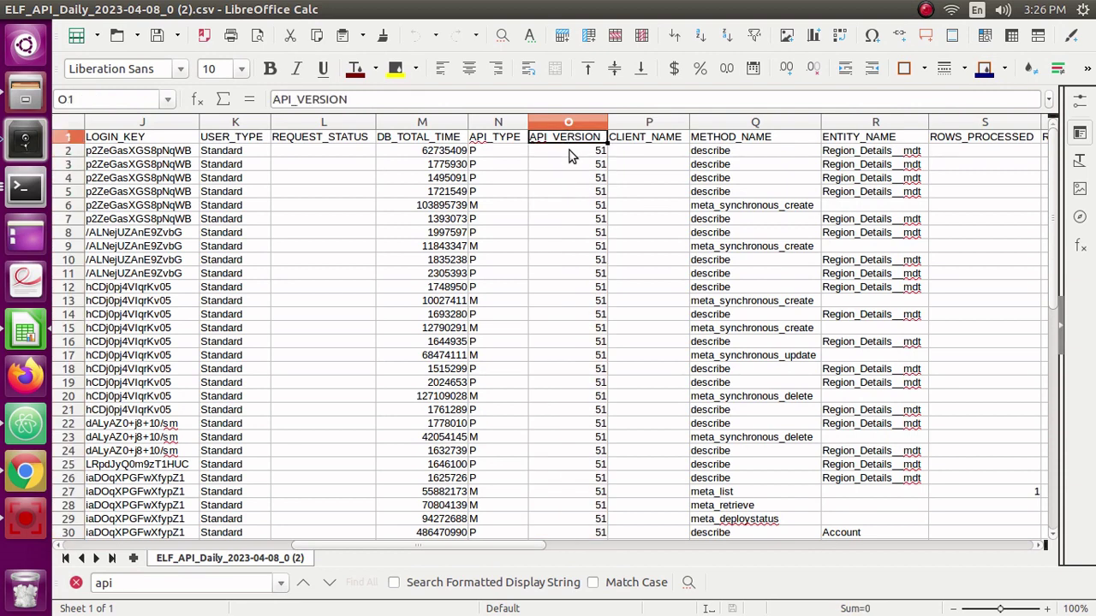
click(568, 158)
click(565, 167)
click(566, 141)
click(563, 154)
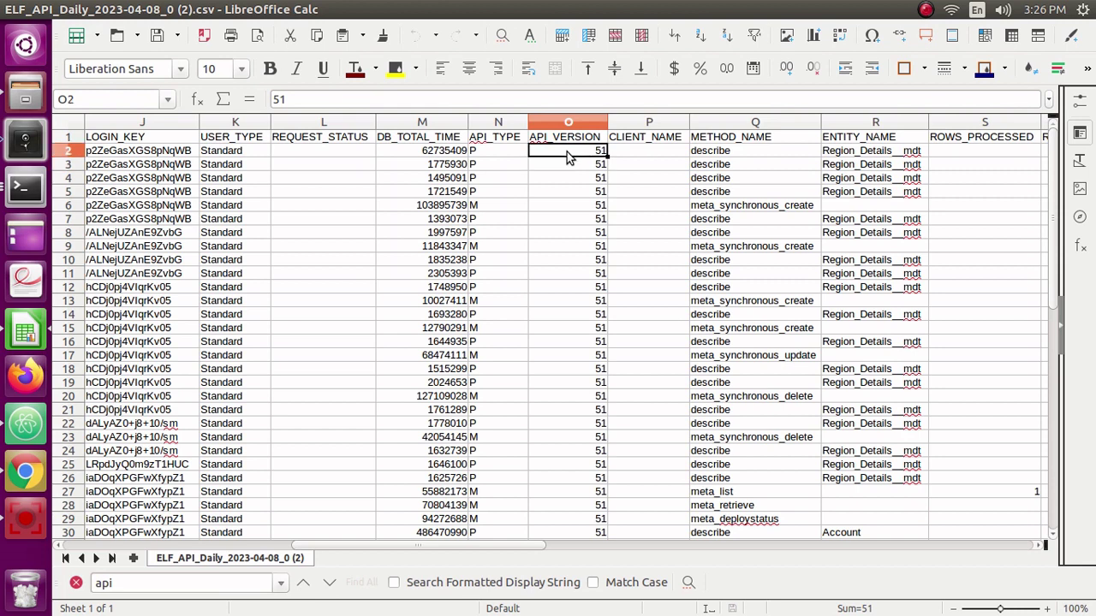
click(567, 139)
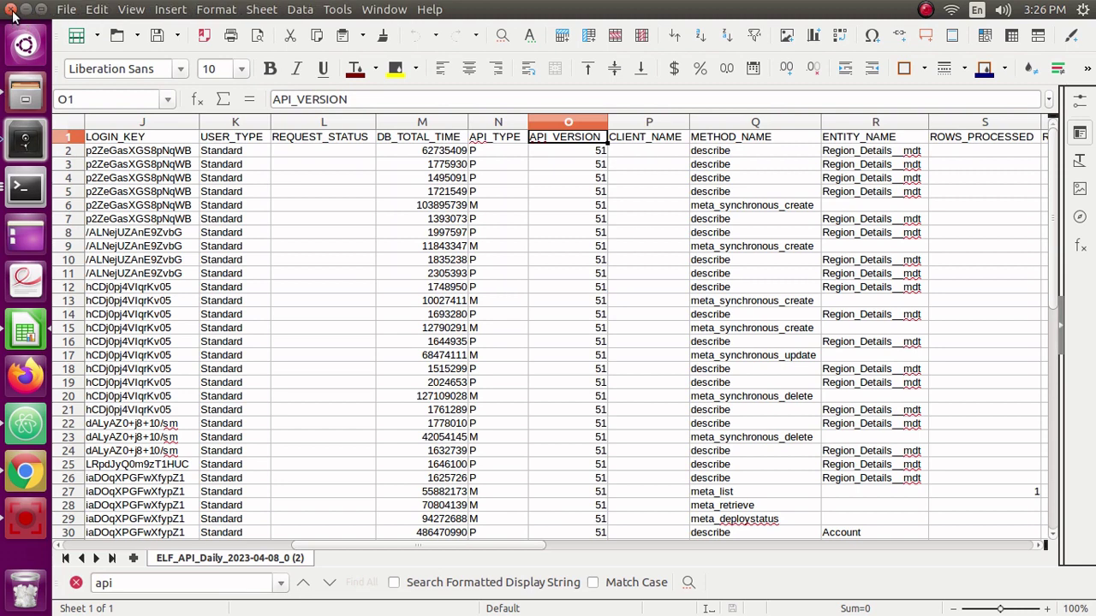
Step: Close the Calc spreadsheet and scroll back to the top of the Export Event Logs page
click(12, 9)
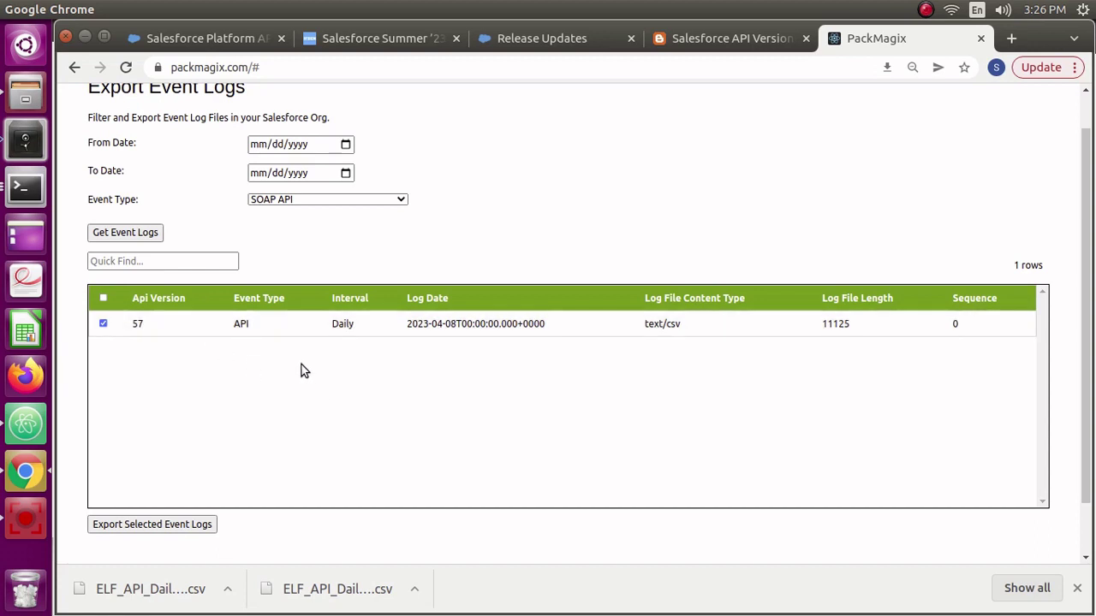
scroll(300, 370, up, 1)
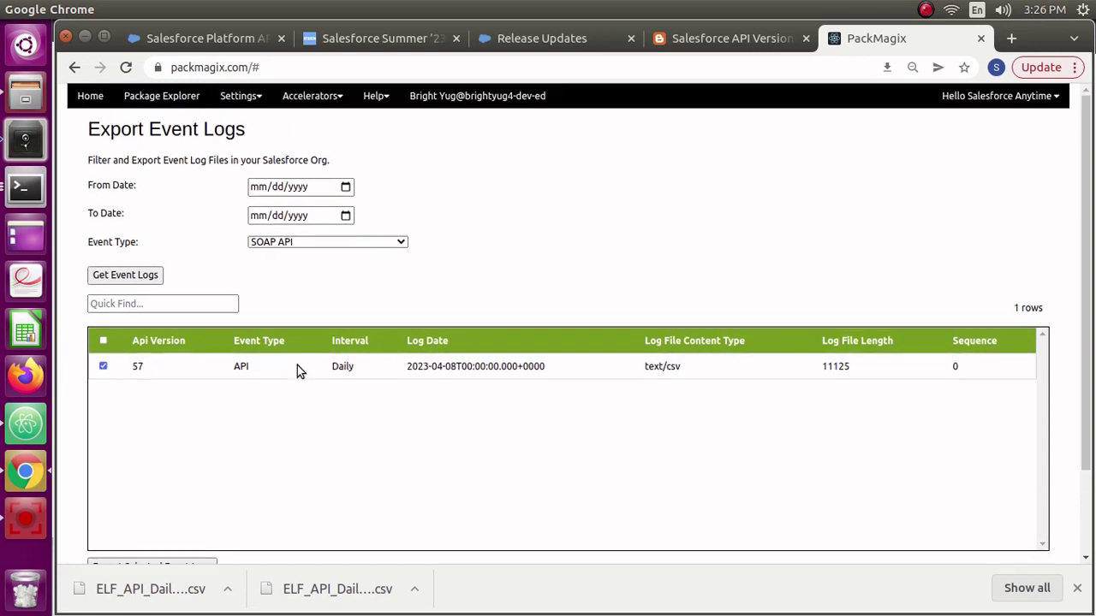